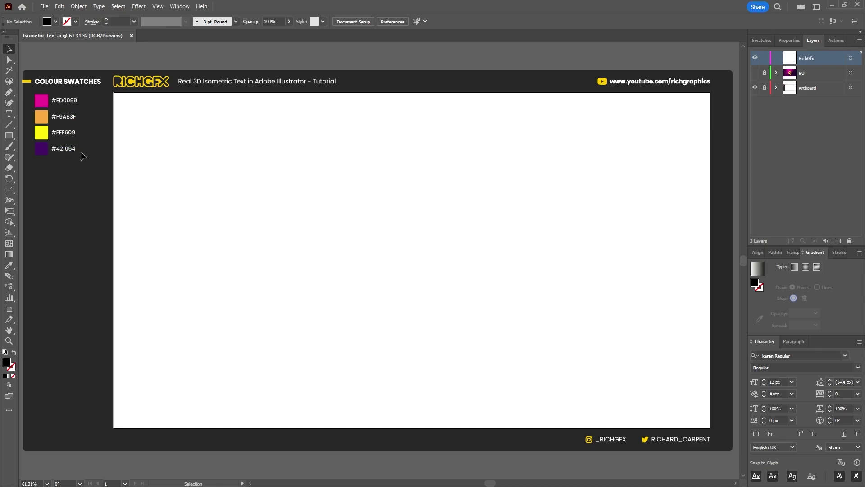
Type DESIGN as point text near the artboard centre and set it to 170 px.
left_click(8, 114)
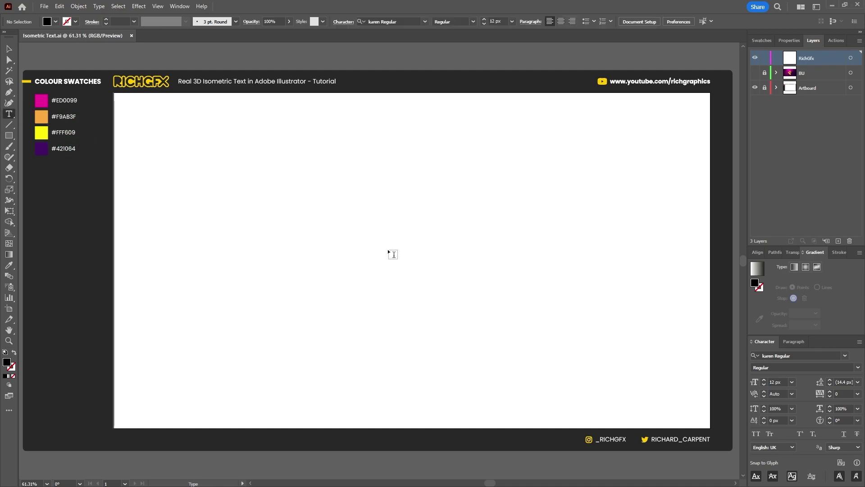
left_click(341, 228)
type("DES")
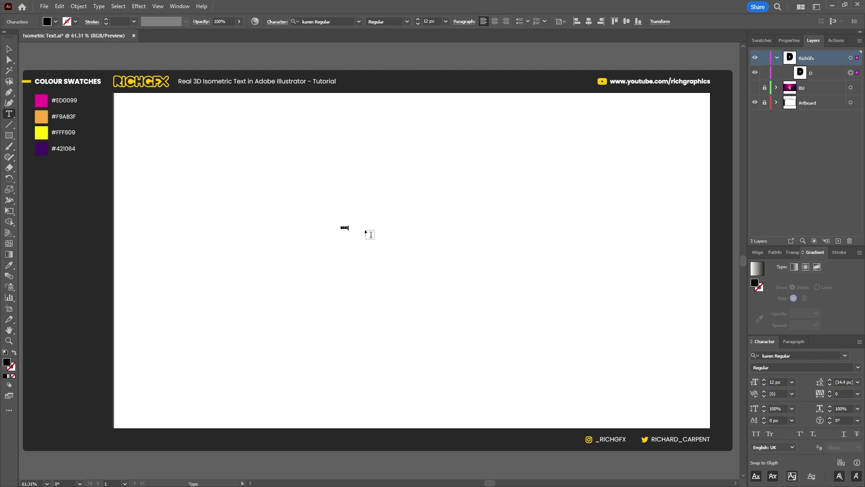
type("IGN")
key("Escape")
left_click(431, 21)
type("110")
key("Return")
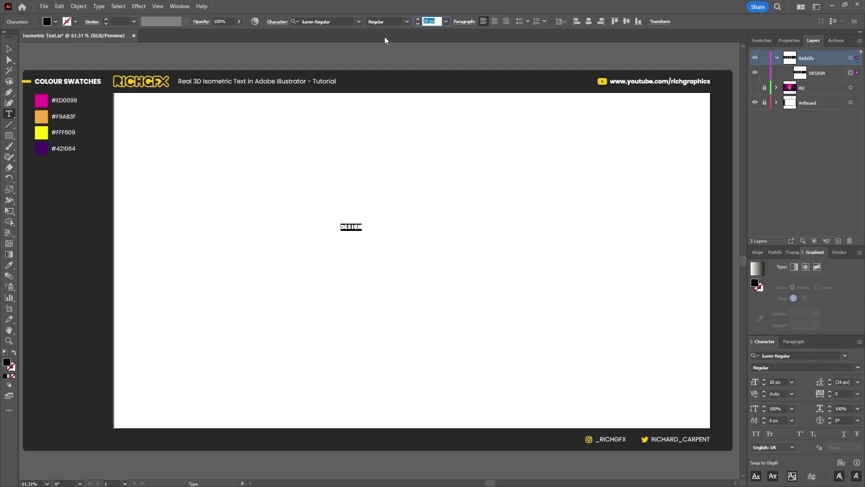
key("shift+Up")
key("shift+Up")
key("shift+Up")
key("shift+Up")
key("shift+Up")
key("shift+Up")
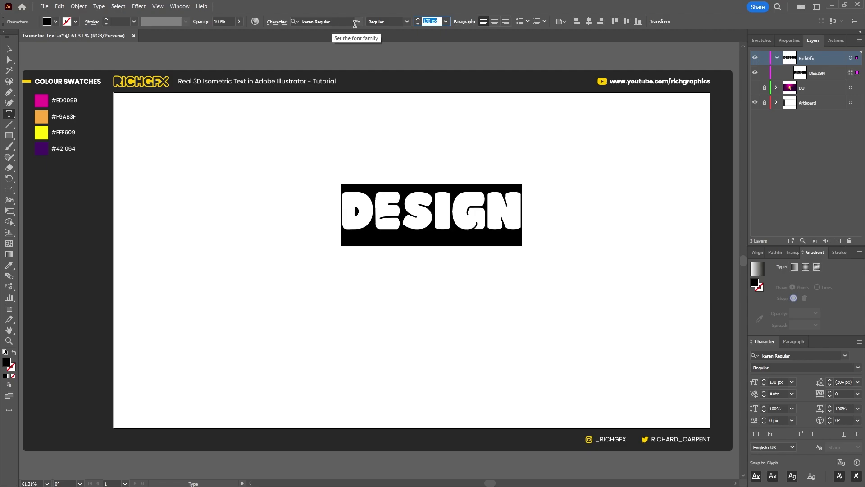
left_click(8, 50)
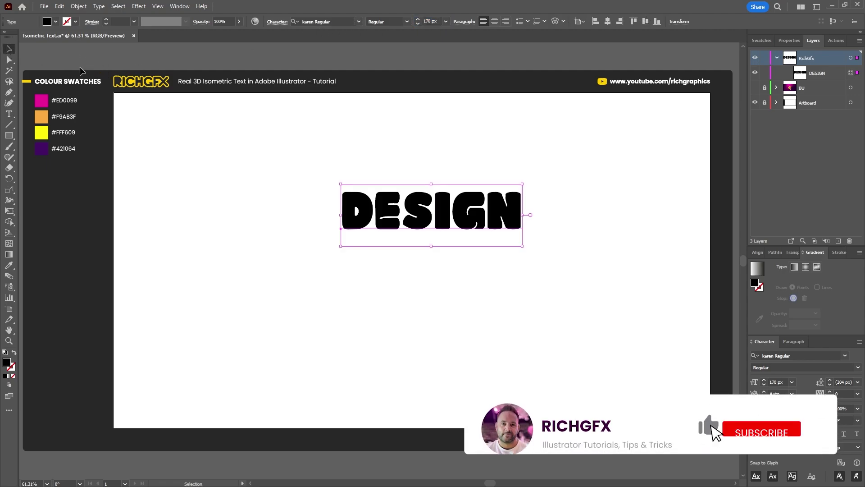
Move DESIGN down-left, create outlines, and ungroup it into six separate letter shapes.
left_click_drag(467, 220, 412, 248)
right_click(412, 247)
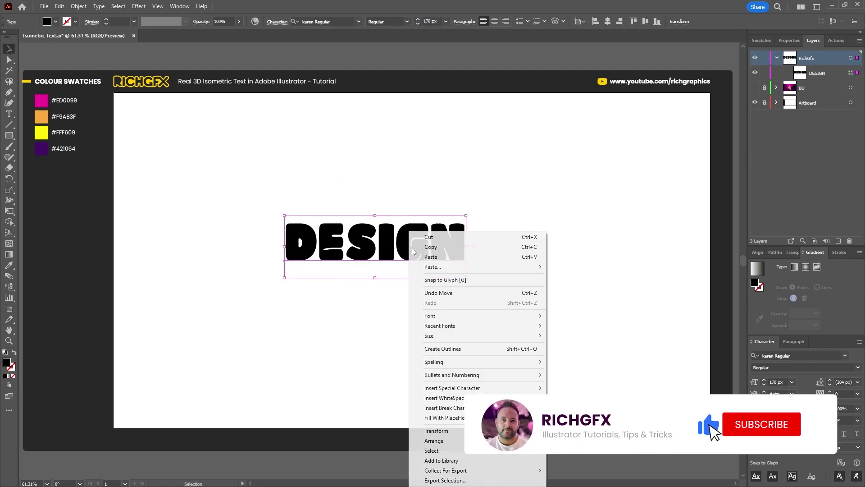
left_click(492, 349)
left_click(78, 6)
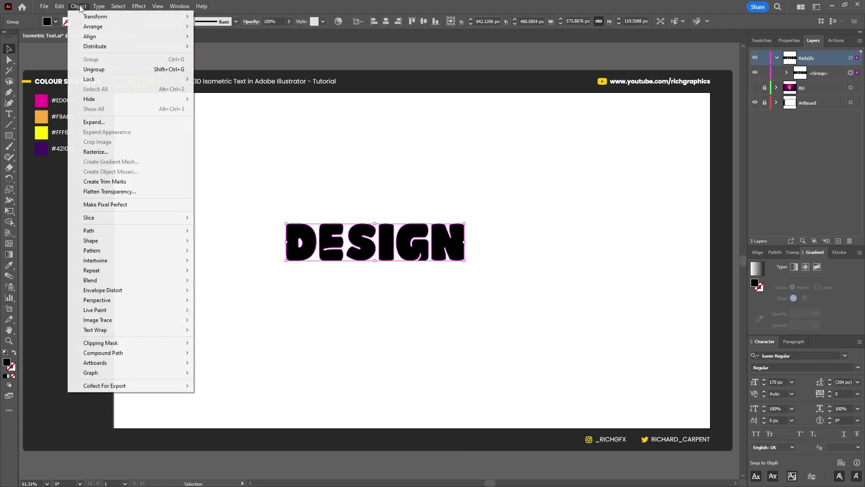
left_click(106, 69)
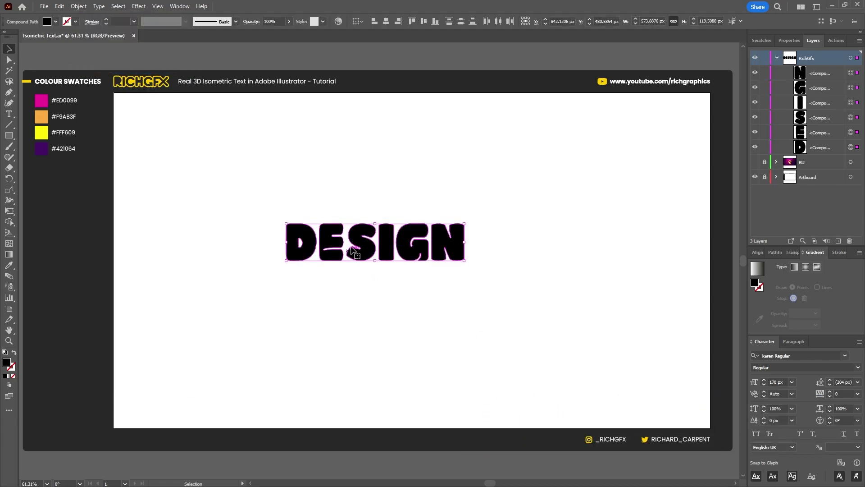
left_click(307, 147)
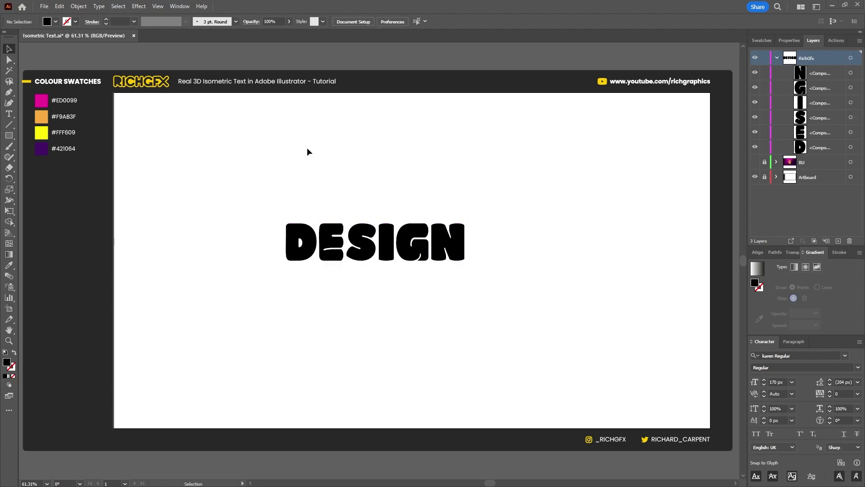
Open the 3D and Materials panel from Window, dock it on the right, and select the D.
left_click(185, 7)
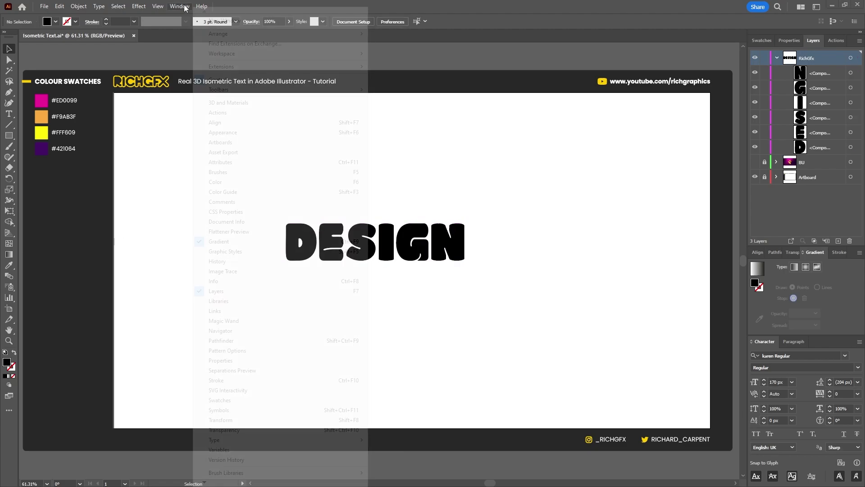
left_click(286, 104)
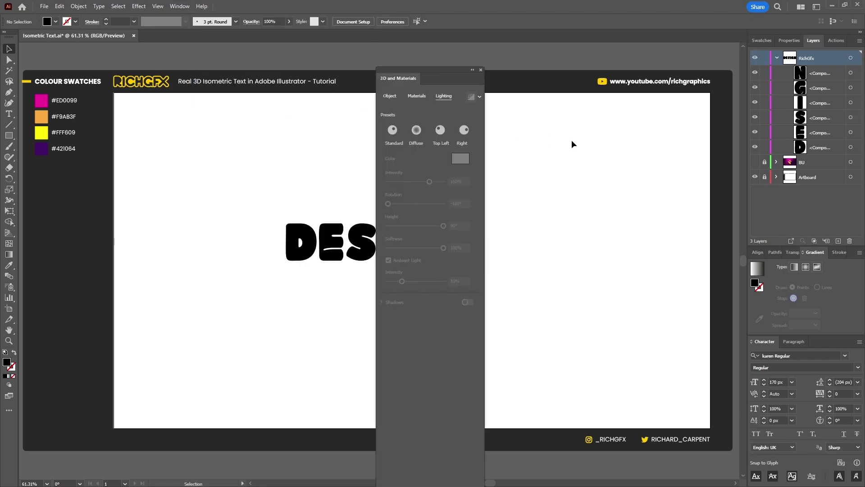
left_click_drag(424, 75, 739, 63)
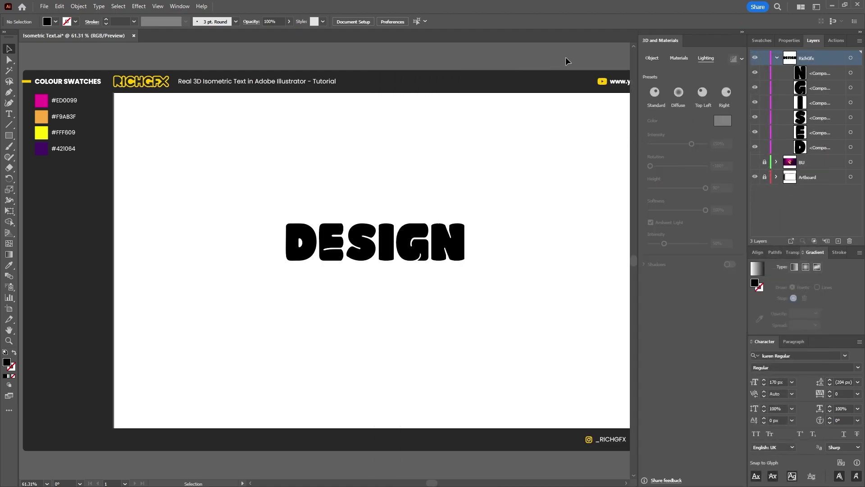
left_click(307, 252)
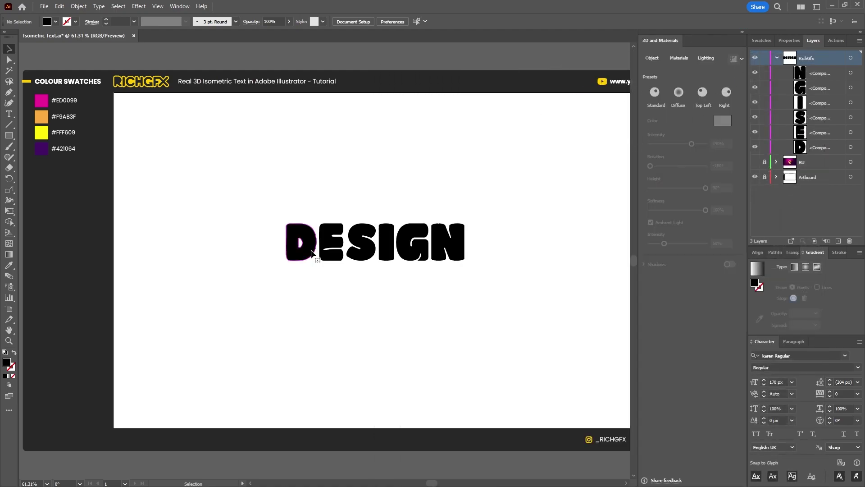
Make the D an Inflate object with 350 px depth, 36% volume, inflated on both sides.
left_click(656, 60)
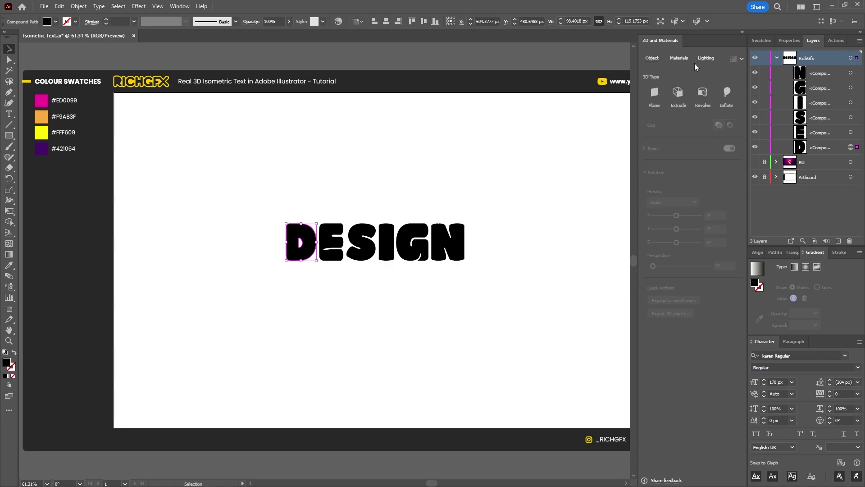
left_click(727, 93)
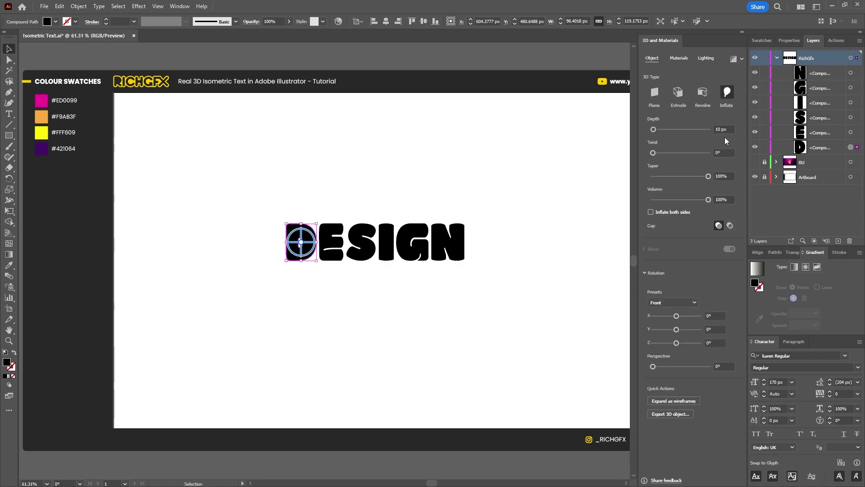
left_click(730, 131)
type("350")
key("Return")
left_click(723, 199)
type("36")
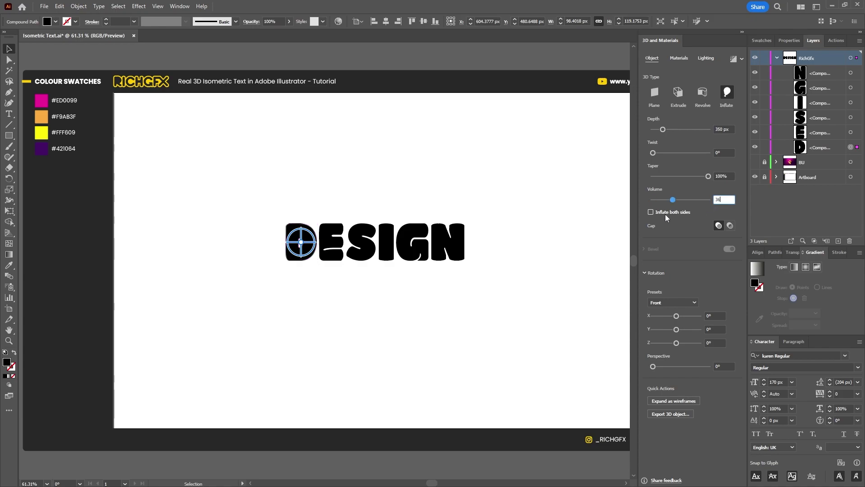
key("Return")
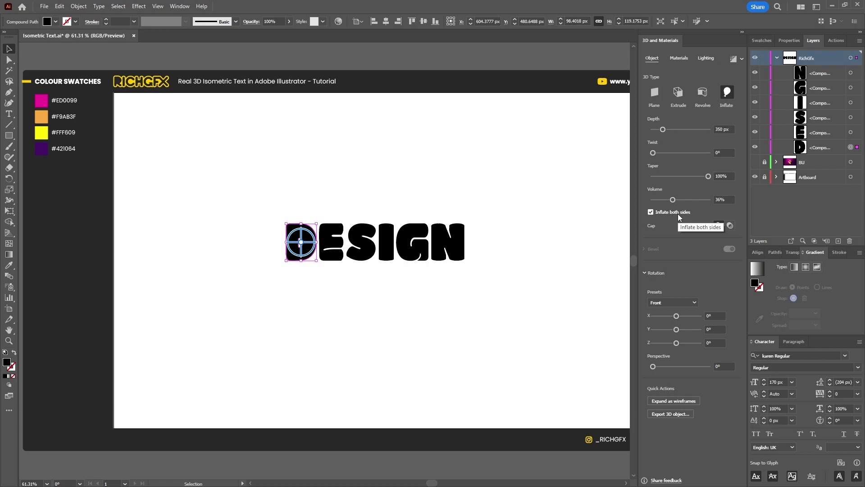
left_click(680, 215)
Rotate the 3D D to X 28°, Y 38° and Z 15°.
left_click(711, 316)
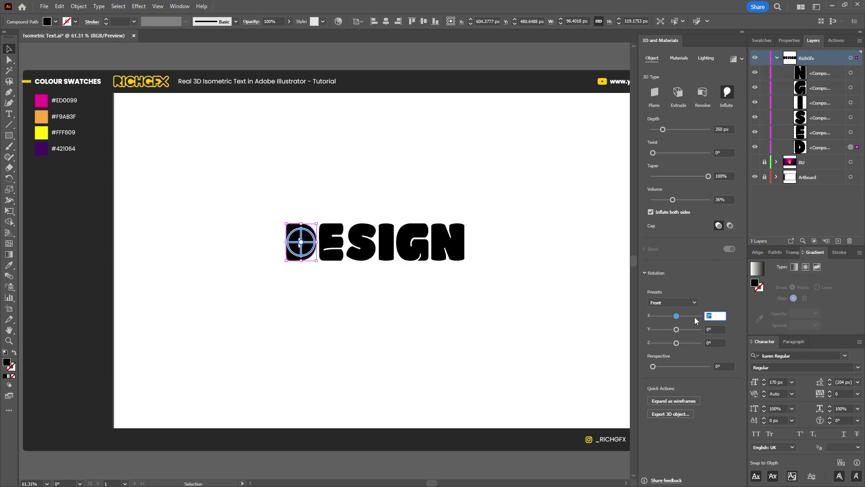
type("28")
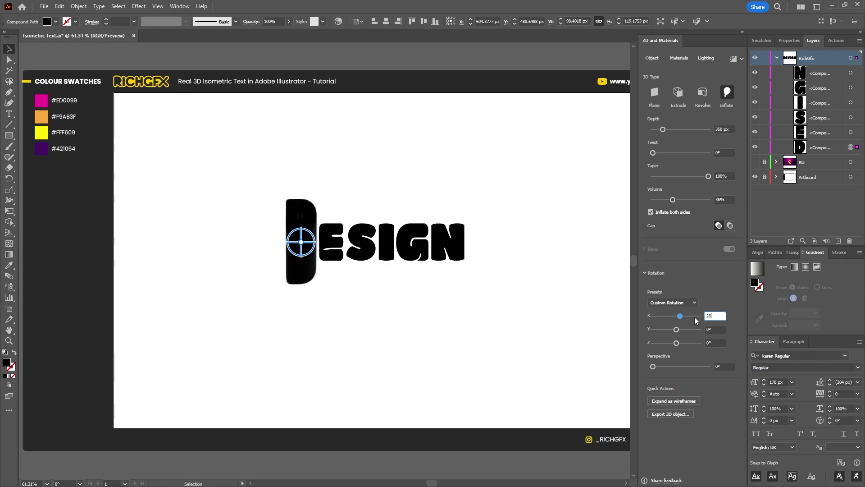
key("Tab")
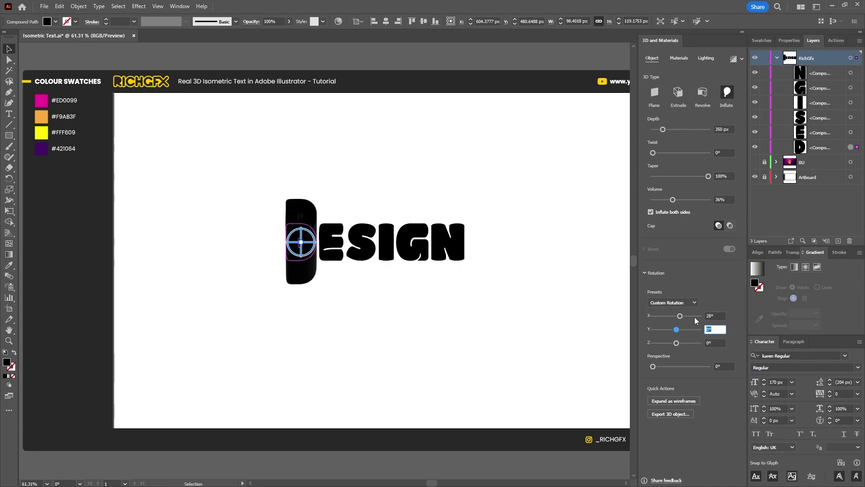
type("38")
key("Tab")
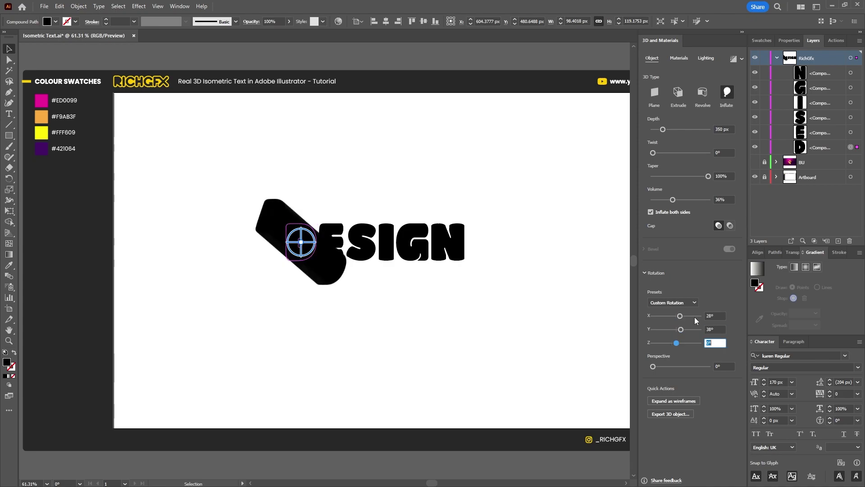
type("15")
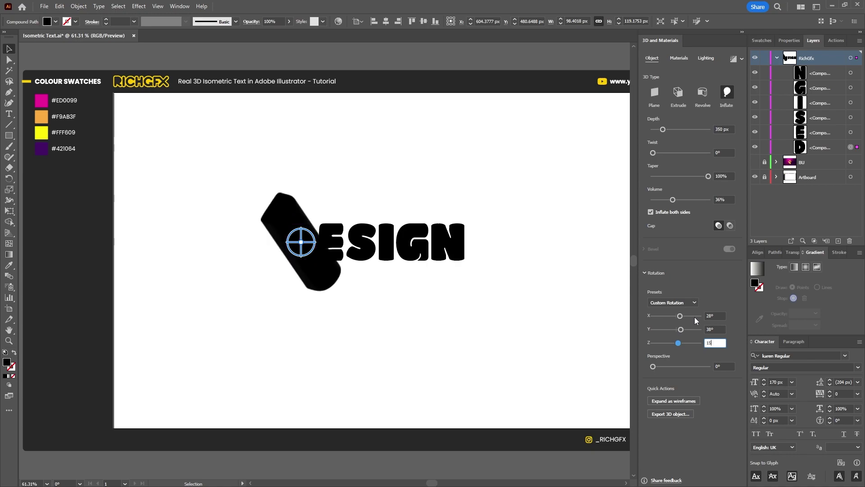
key("Return")
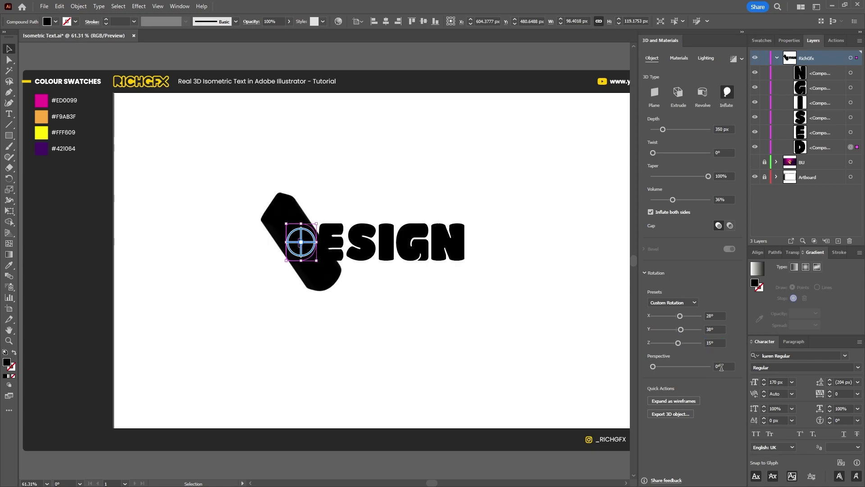
Set the D's roughness to 0 and light it: 150% intensity, -180° rotation, 90° height, 100% softness.
left_click(679, 58)
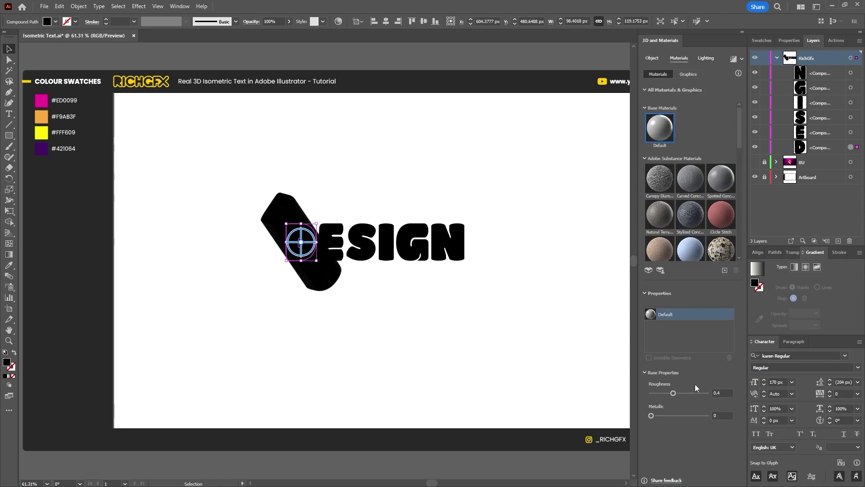
left_click_drag(674, 394, 633, 395)
left_click(712, 58)
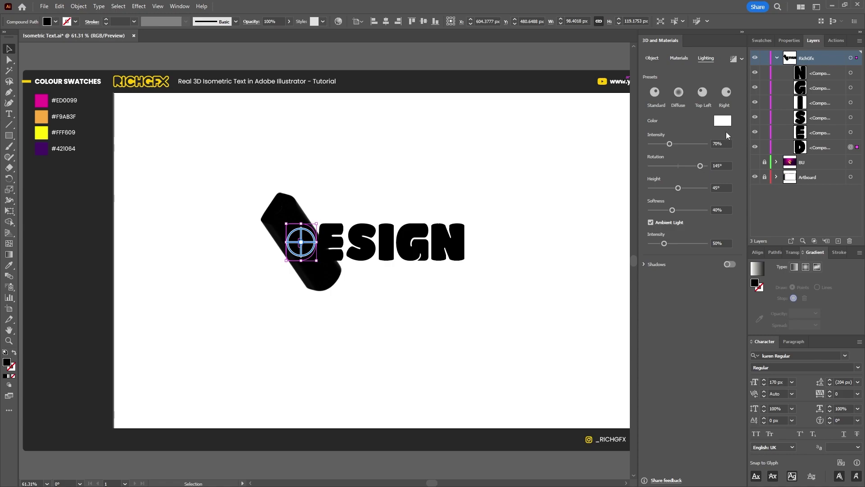
left_click(704, 145)
type("150")
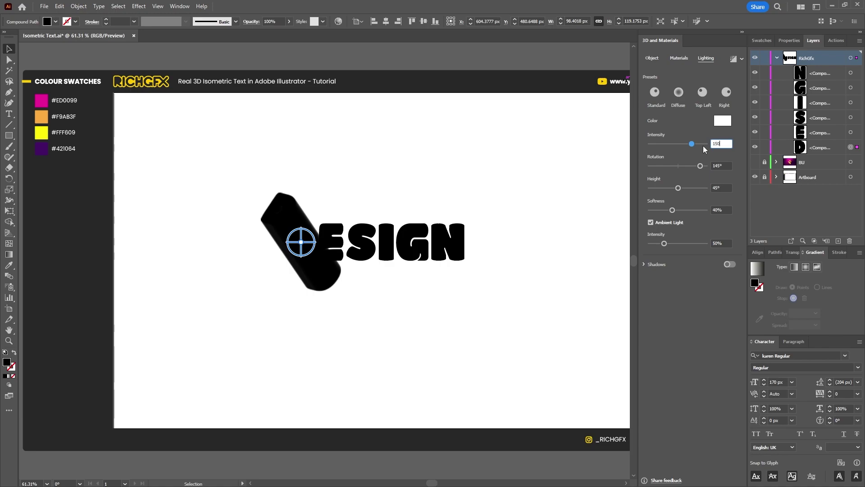
key("Tab")
type("-180")
key("Tab")
type("90")
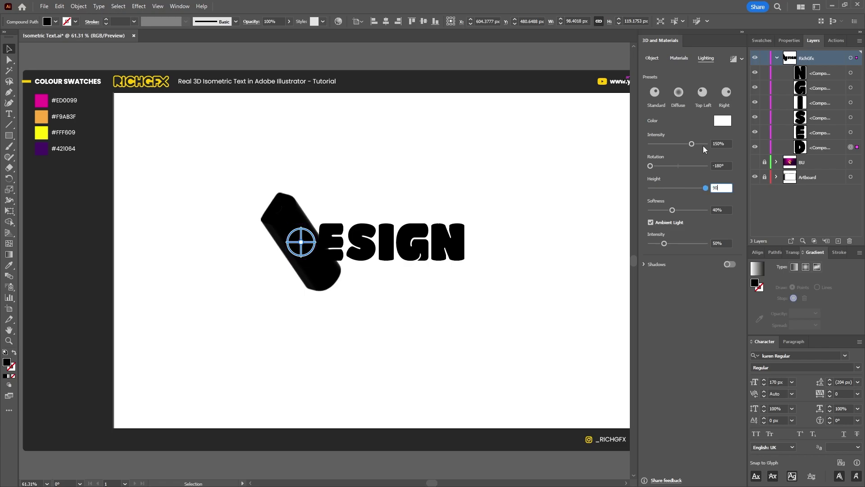
key("Tab")
type("100")
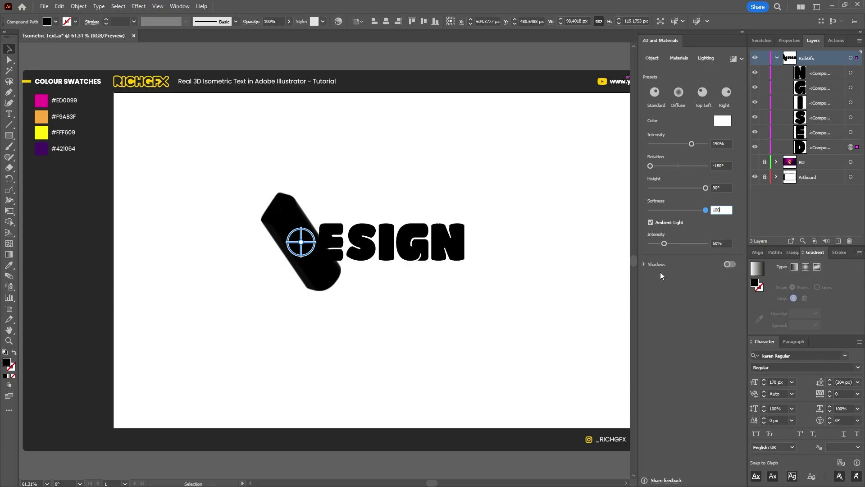
key("Return")
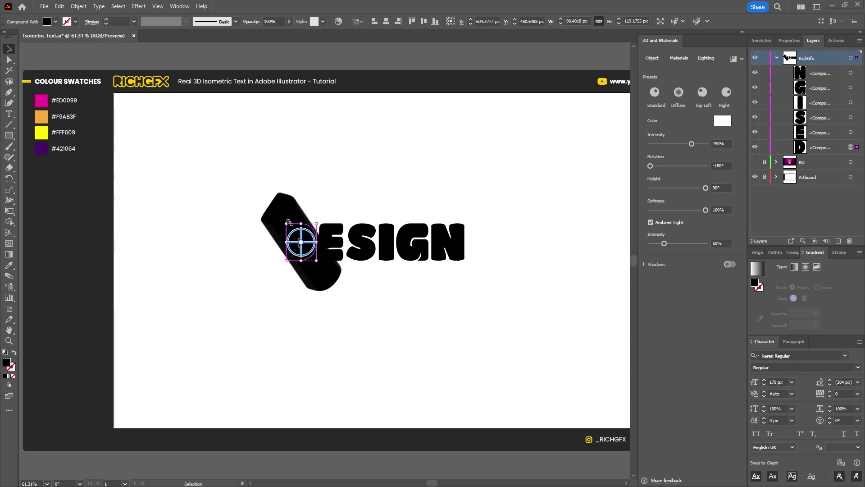
Fill the D with pink #ED0099 and copy its 3D appearance onto the other letters in Layers.
key("i")
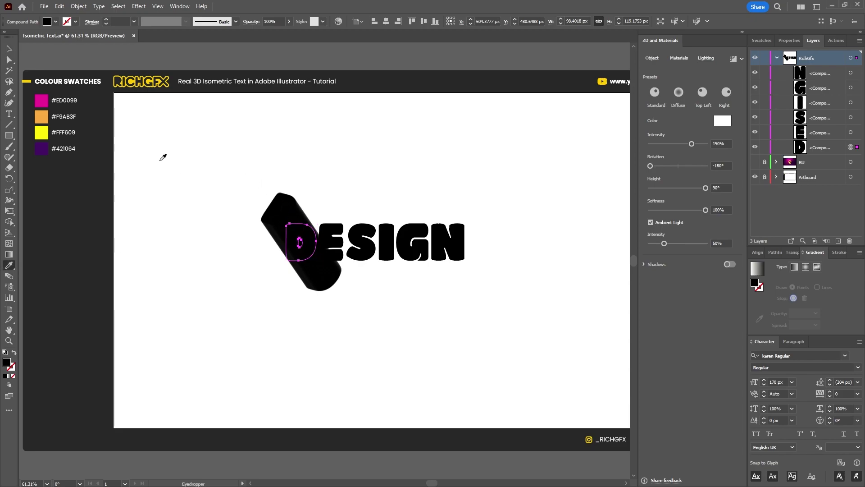
left_click(44, 100)
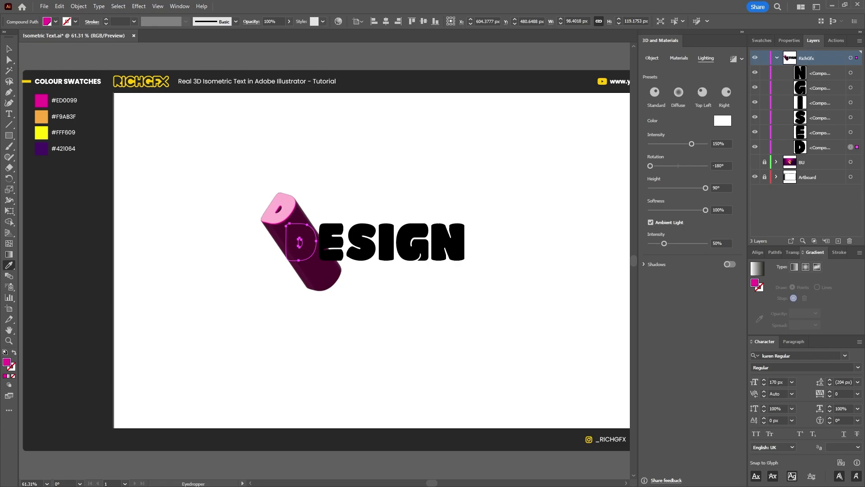
key("v")
left_click(276, 335)
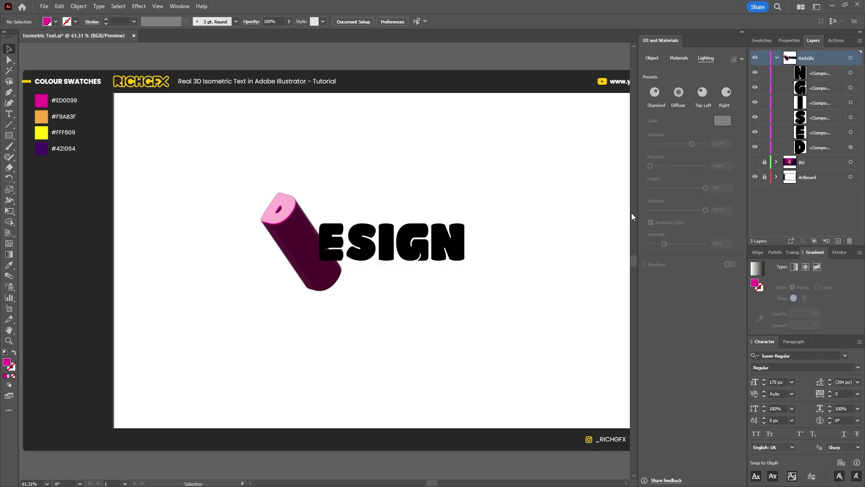
left_click(825, 148)
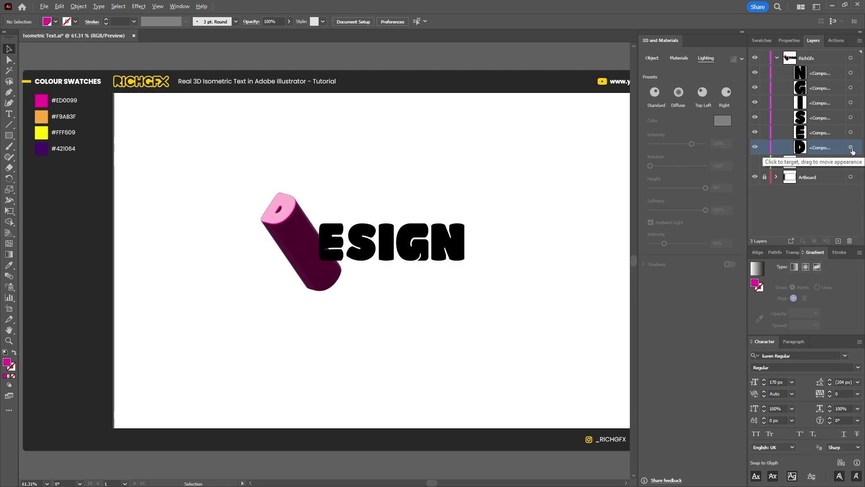
left_click_drag(852, 149, 851, 74)
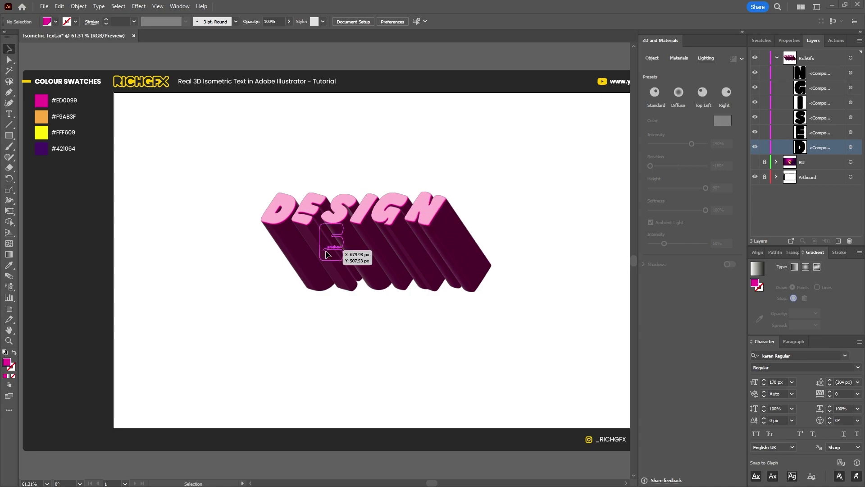
Eyedropper E and G to yellow #FFF609 and S and N to orange #F9AB3F.
left_click(342, 248)
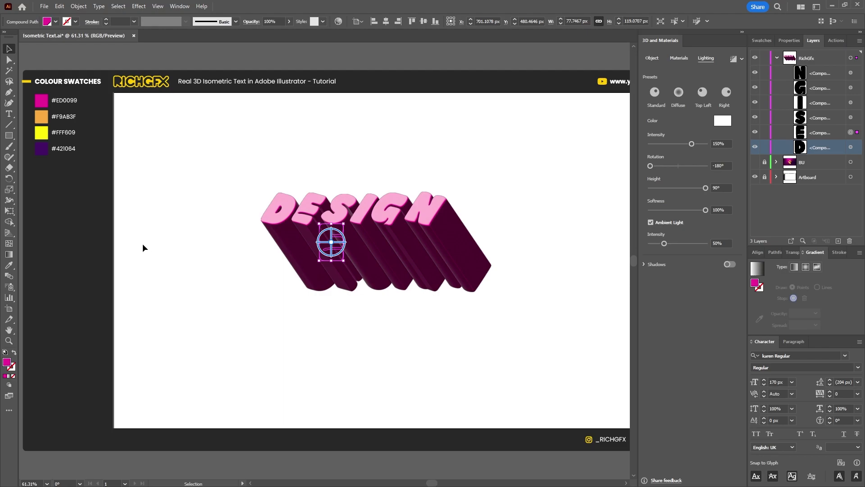
key("i")
left_click(42, 132)
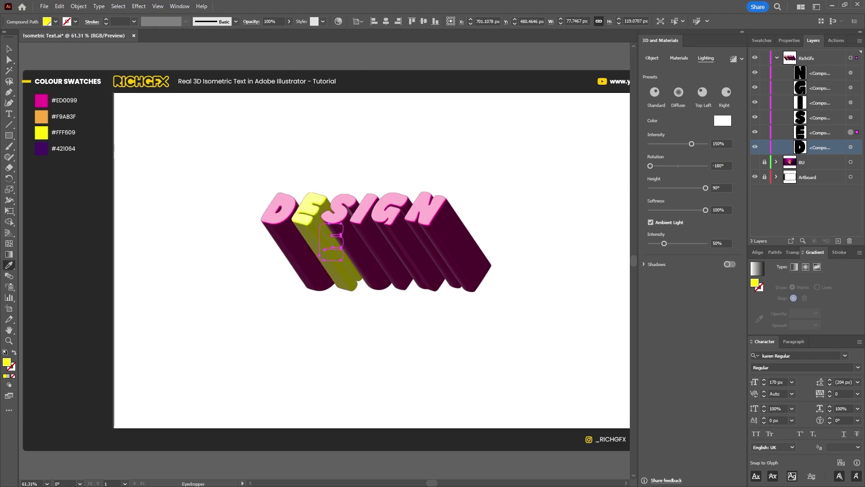
left_click(332, 243, "ctrl")
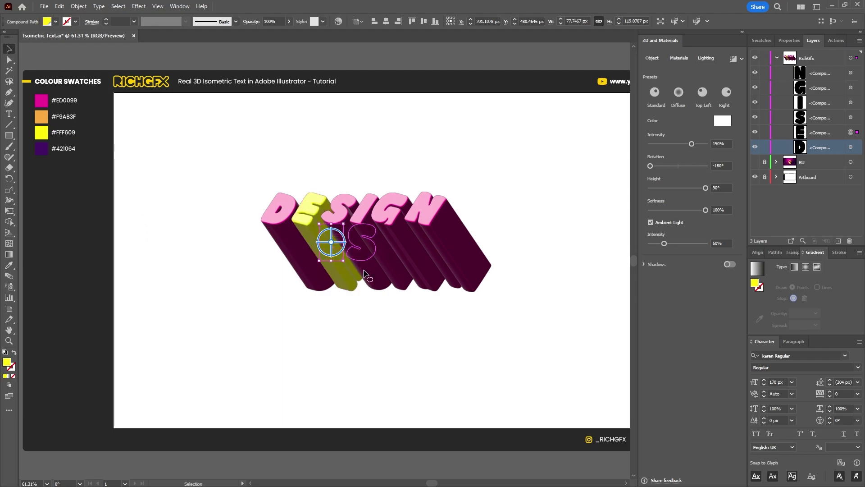
left_click(43, 113)
left_click(410, 243, "ctrl")
left_click(42, 132)
left_click(446, 242, "ctrl")
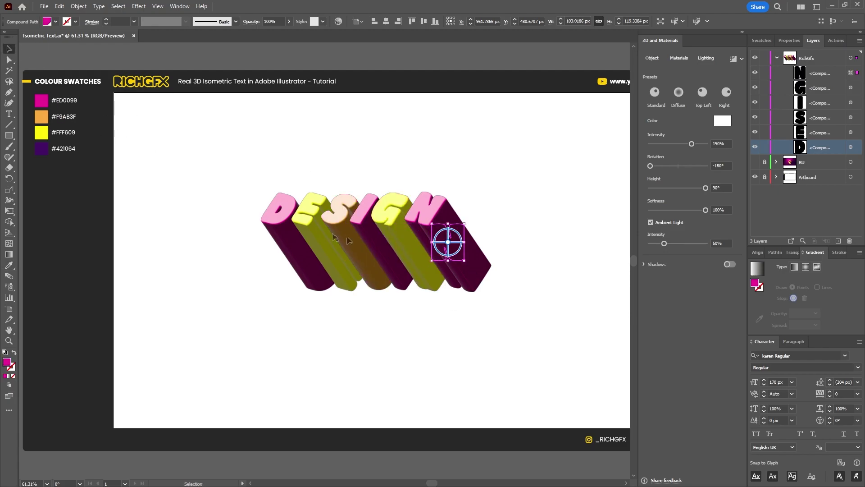
left_click(42, 117)
left_click(357, 357, "ctrl")
left_click(292, 245, "ctrl")
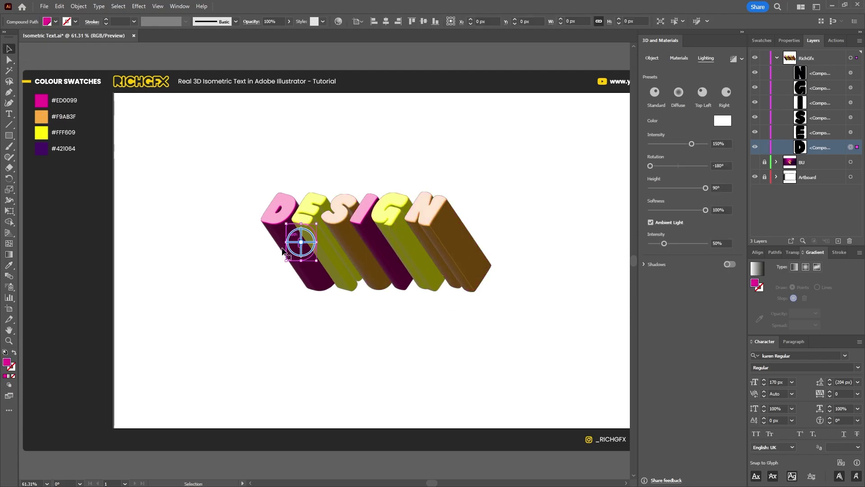
Drag the D, S, I, G and N into a compact diagonal stack and shift everything right.
left_click_drag(286, 197, 302, 172)
left_click_drag(349, 238, 284, 248)
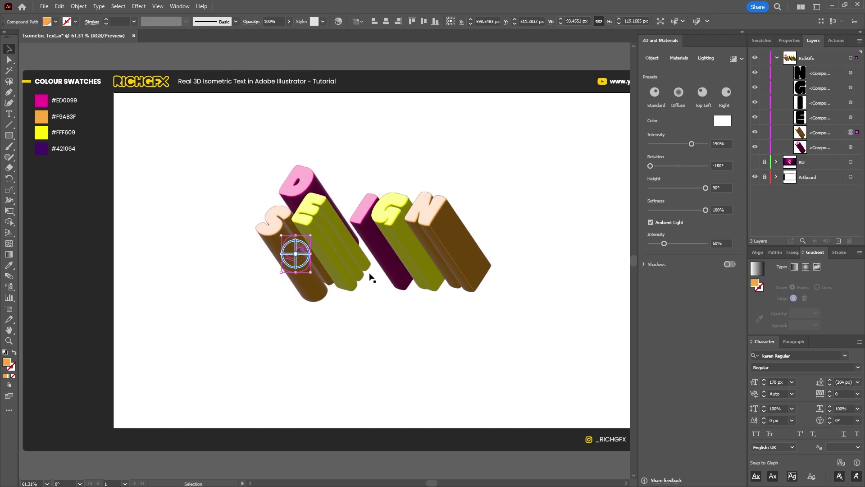
left_click_drag(367, 238, 290, 271)
left_click_drag(381, 218, 246, 261)
left_click_drag(468, 242, 339, 304)
left_click_drag(306, 185, 293, 187)
key("ctrl+a")
left_click_drag(344, 280, 387, 284)
key("ctrl+shift+a")
Draw a small magenta circle with the Ellipse tool to the left of the letters.
mouse_move(9, 136)
left_mouse_down()
mouse_move(35, 140)
mouse_move(49, 157)
left_mouse_up()
left_click_drag(225, 208, 237, 221)
key("v")
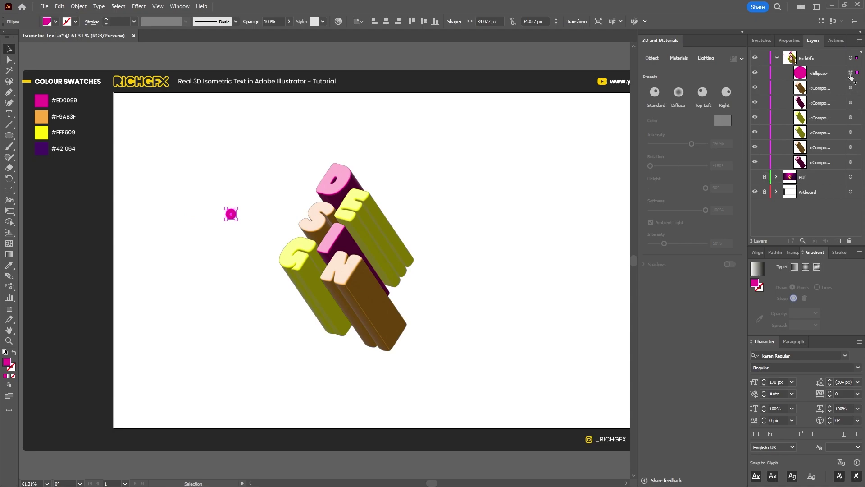
Give the circle the letters' 3D look, shrink it to about 24 px, place it in the I, and reduce depth.
left_click_drag(851, 76, 851, 74)
left_click(261, 162)
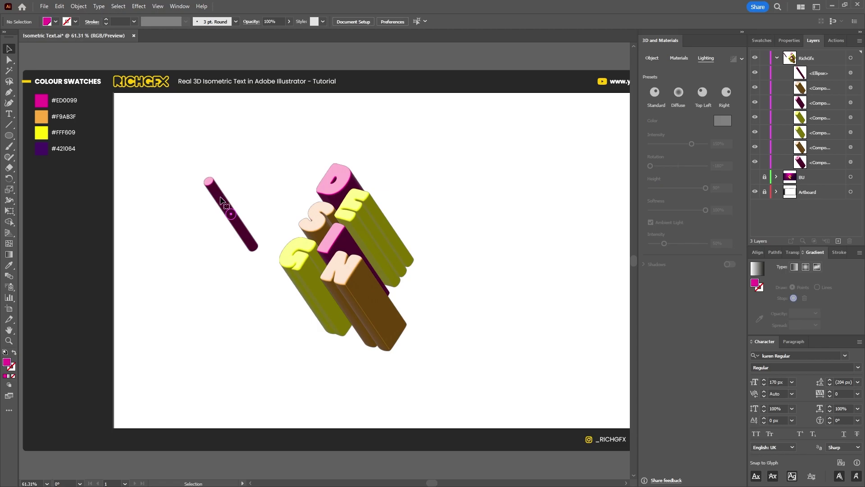
left_click(222, 200)
left_click_drag(238, 207, 236, 211)
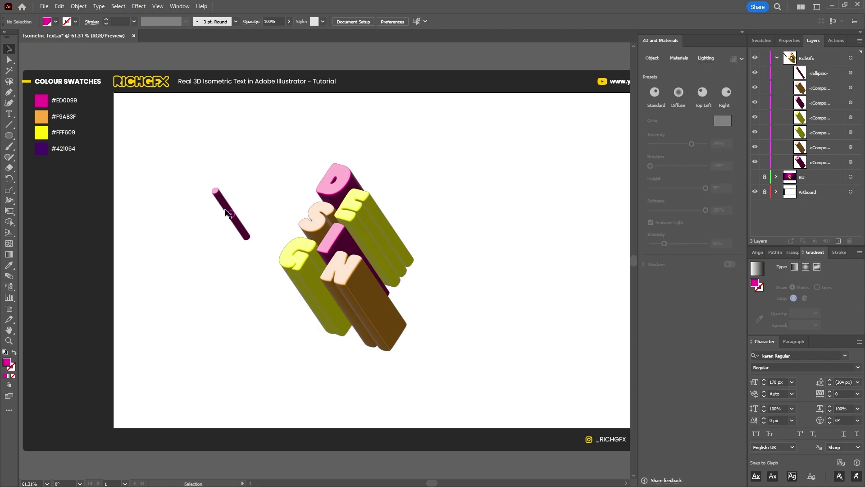
left_click_drag(226, 213, 239, 265)
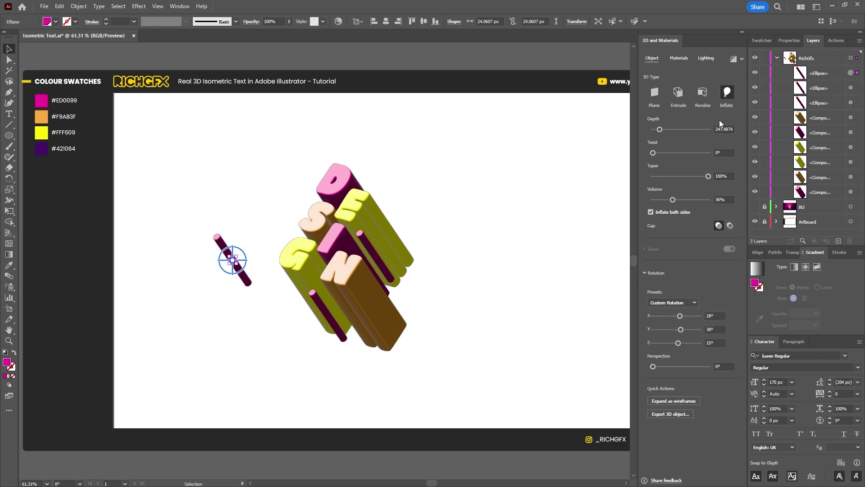
left_click_drag(659, 132, 655, 134)
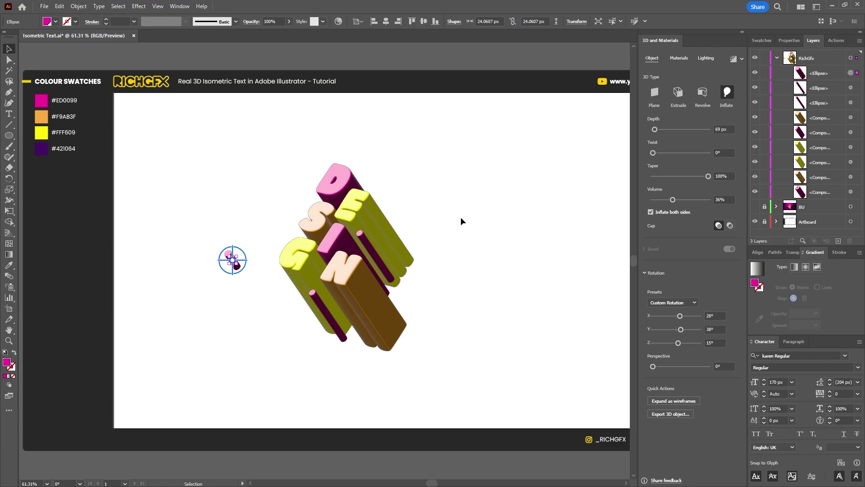
left_click(461, 219)
Place an orange rod copy among the letters and draw another magenta circle on the left.
left_click_drag(239, 268, 407, 315)
key("i")
left_click(46, 120)
key("v")
mouse_move(328, 316)
left_mouse_down()
mouse_move(336, 309)
mouse_move(323, 301)
left_mouse_up()
key("l")
mouse_move(181, 184)
left_mouse_down()
mouse_move(218, 205)
mouse_move(212, 216)
left_mouse_up()
Turn the circle into a 10 px magenta ring and expand the stroke into a shape.
left_click(15, 353)
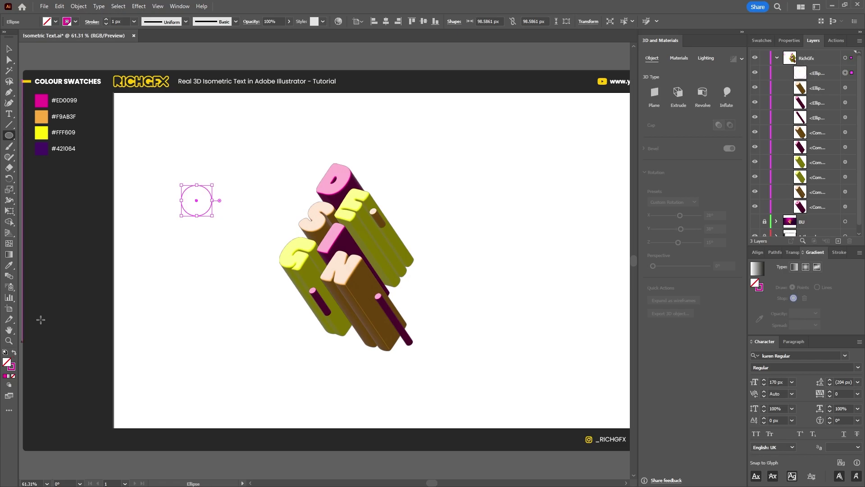
left_click(125, 20)
type("10")
key("Return")
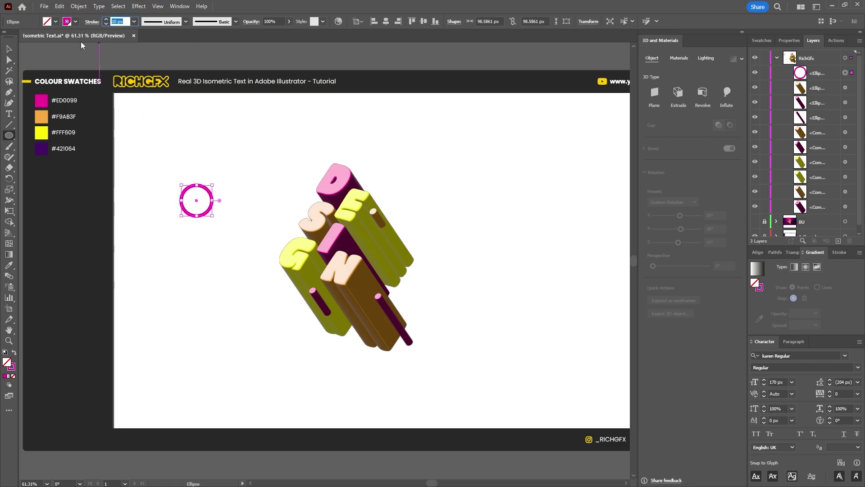
key("v")
left_click(65, 7)
left_click(90, 112)
left_click(408, 297)
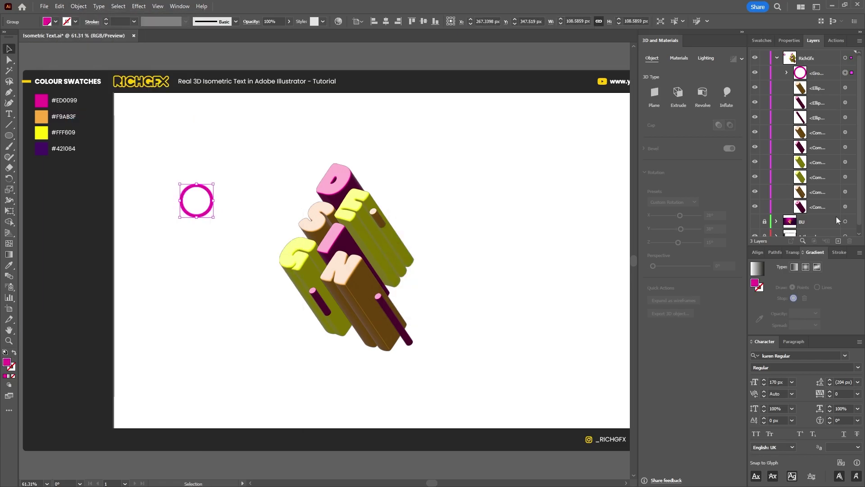
Inflate the ring into a 3D tube, shrink it onto the S, and send it behind the letters.
left_click(726, 92)
left_click_drag(213, 184, 386, 196)
key("ctrl+[")
key("ctrl+[")
key("ctrl+[")
key("ctrl+[")
key("ctrl+[")
key("ctrl+[")
key("ctrl+[")
key("ctrl+[")
key("ctrl+shift+a")
Make a dark purple #421064 tube copy, then select all the DESIGN artwork.
key("i")
left_click(41, 148)
key("v")
left_click(294, 236)
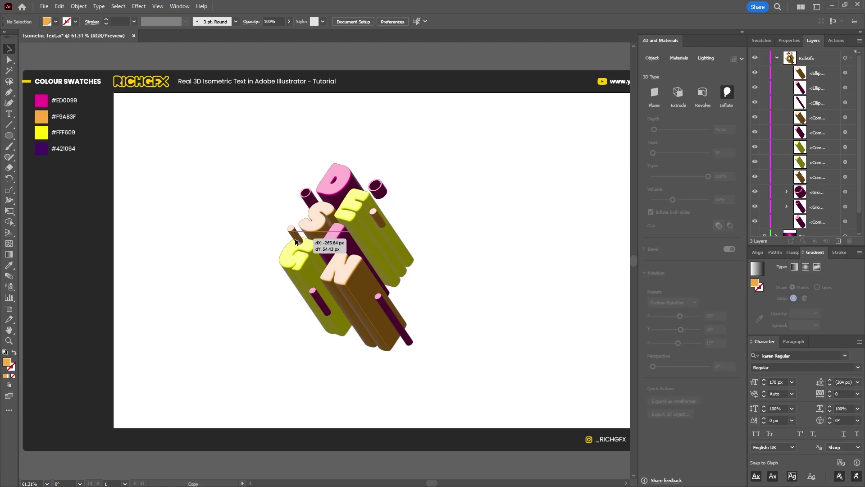
left_click(491, 260)
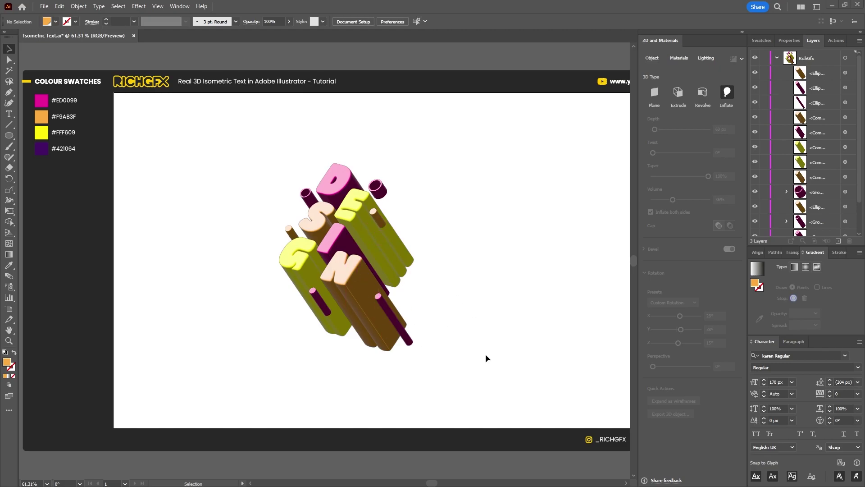
left_click_drag(276, 164, 496, 396)
Group all the selected DESIGN artwork and centre it horizontally and vertically on the artboard.
left_click(78, 5)
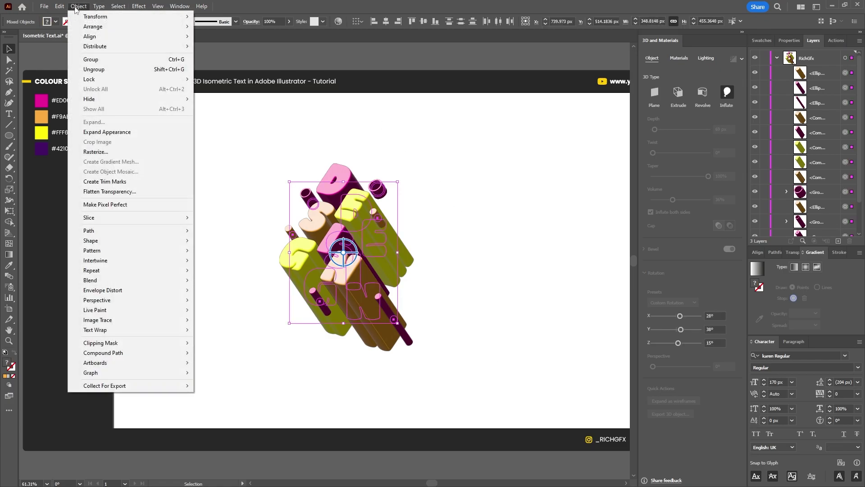
left_click(135, 59)
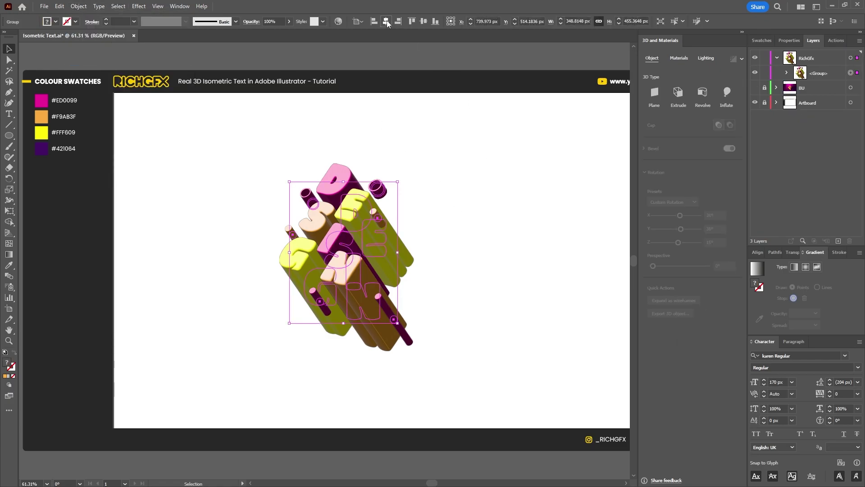
left_click(424, 21)
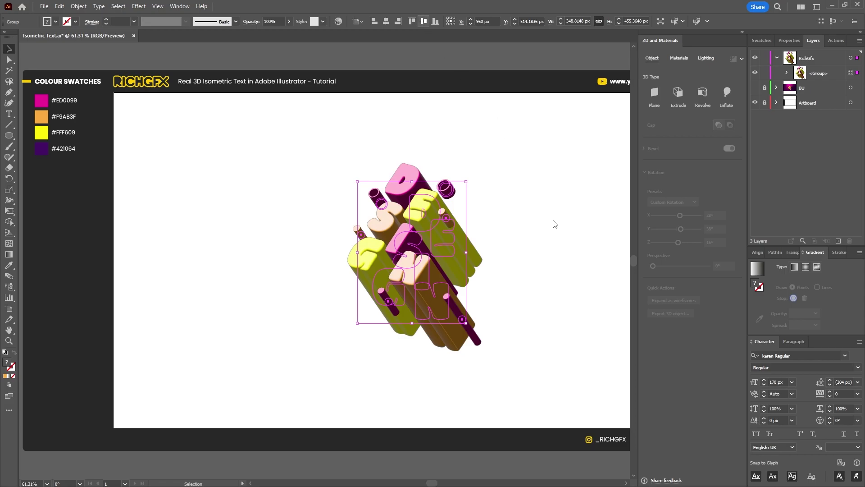
Collapse the 3D settings panel and pan so the colour swatches are visible.
scroll(560, 234, "right", 3)
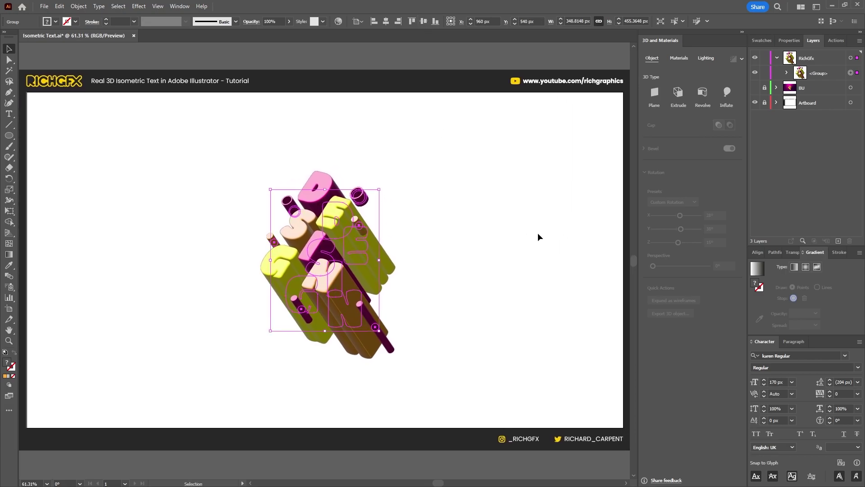
left_click(741, 31)
left_click_drag(622, 137, 701, 137)
Deselect the artwork and draw an exact 1920 × 1080 px rectangle.
key("ctrl+shift+a")
left_click_drag(9, 135, 37, 133)
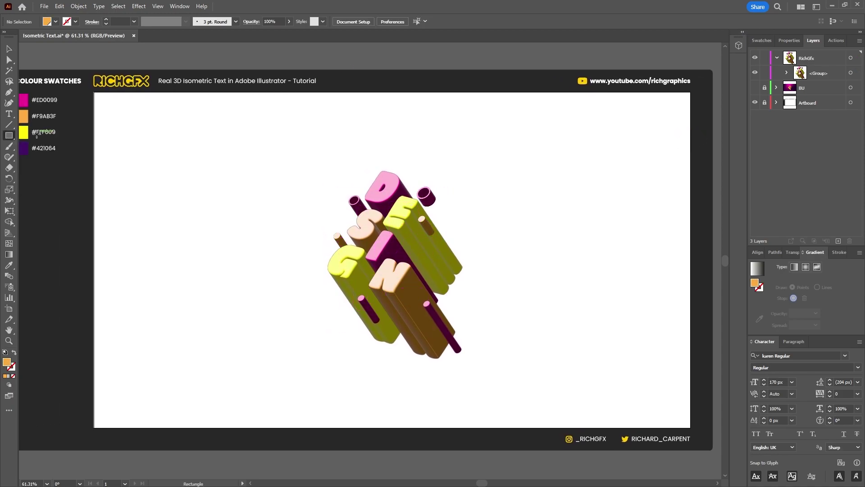
left_click(176, 191)
type("1920")
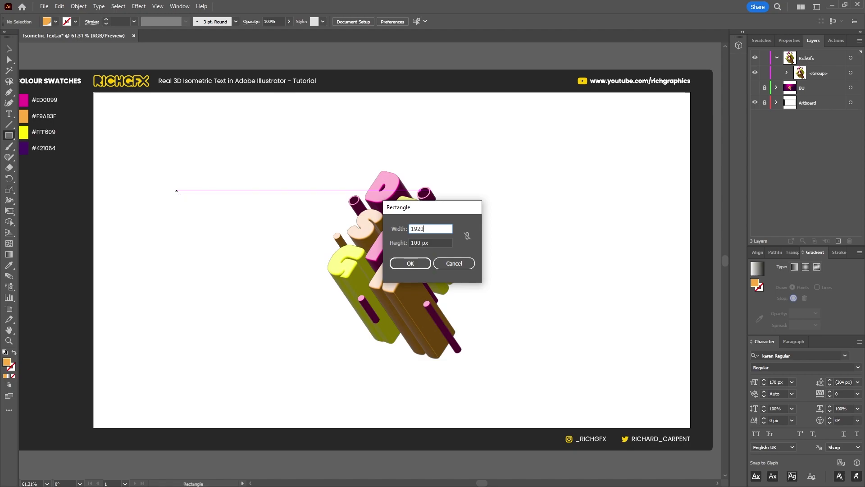
key("Tab")
type("1")
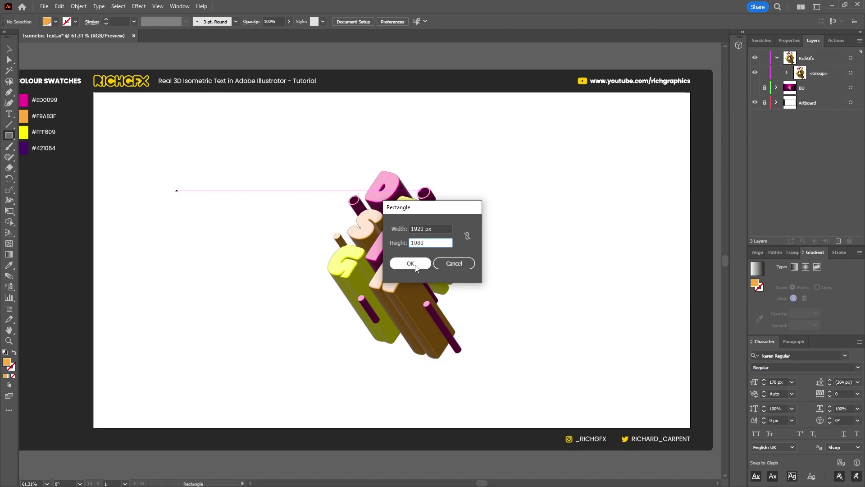
left_click(408, 263)
Align the rectangle left and vertically centred on the artboard, then send it behind the lettering.
left_click(398, 21)
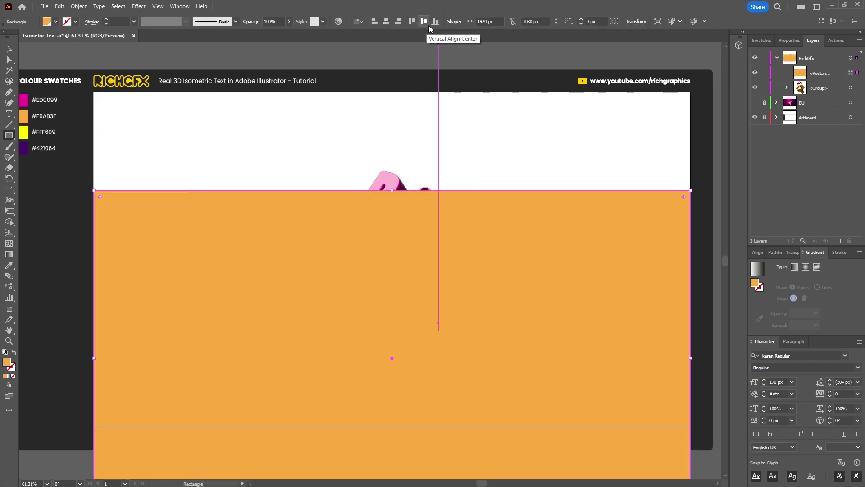
left_click(424, 21)
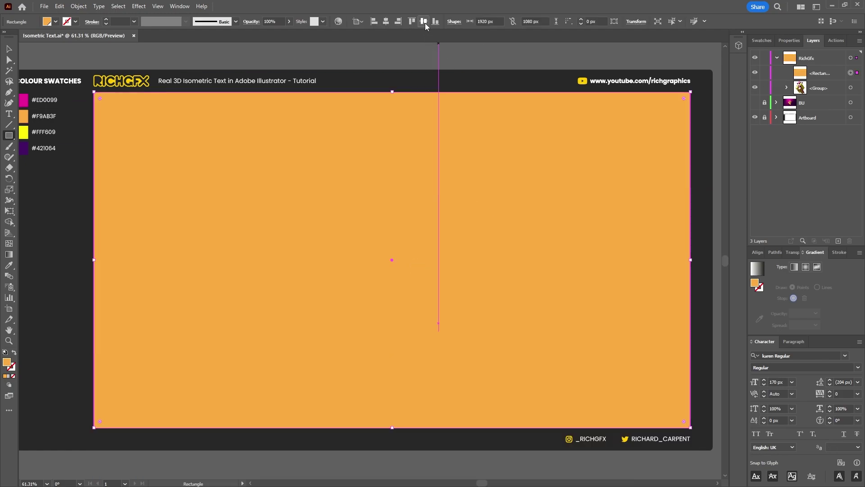
right_click(188, 156)
mouse_move(237, 363)
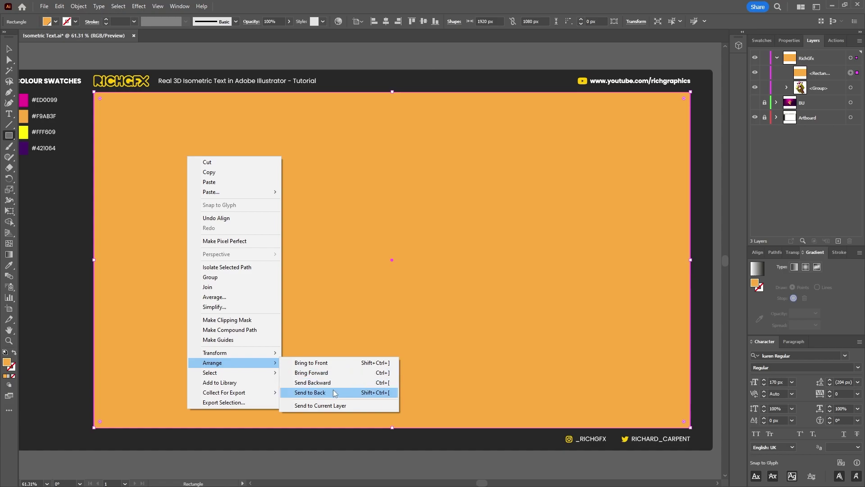
left_click(315, 383)
key("v")
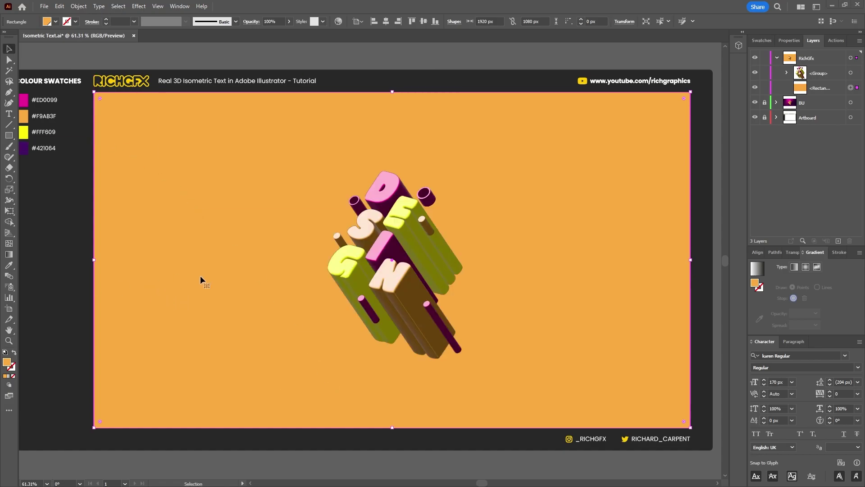
Give the background a freeform gradient with dark purple and magenta corner points.
left_click(9, 376)
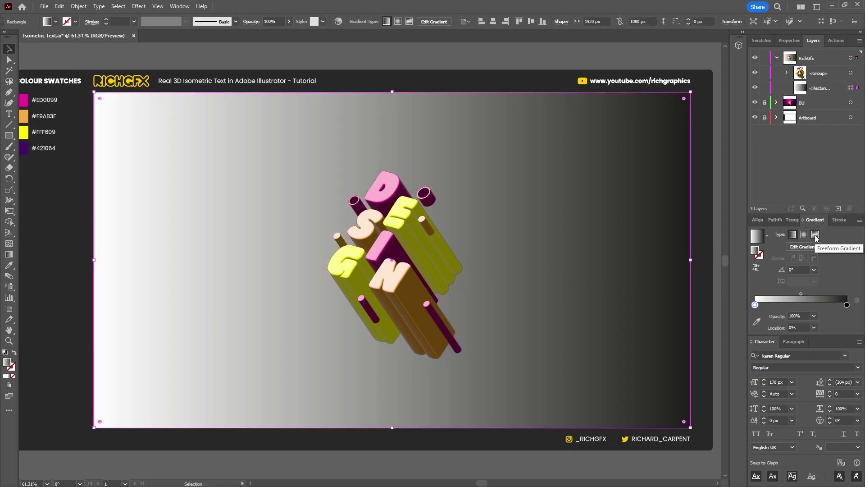
left_click(815, 234)
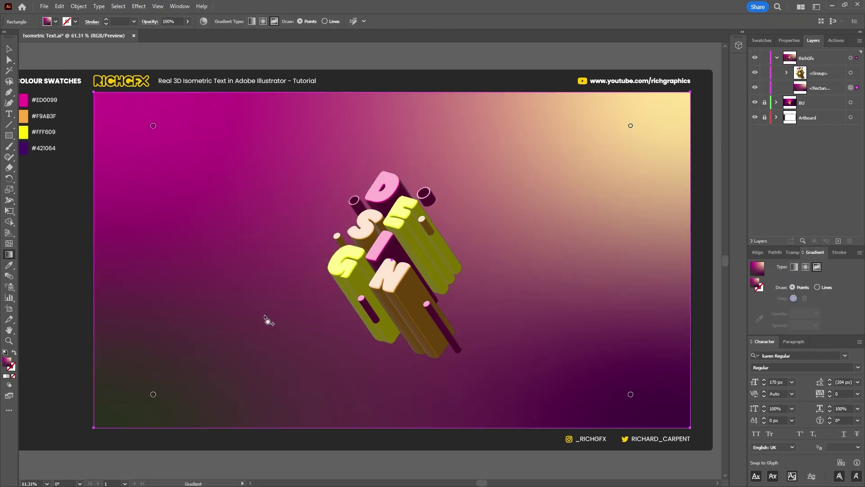
left_click(153, 394)
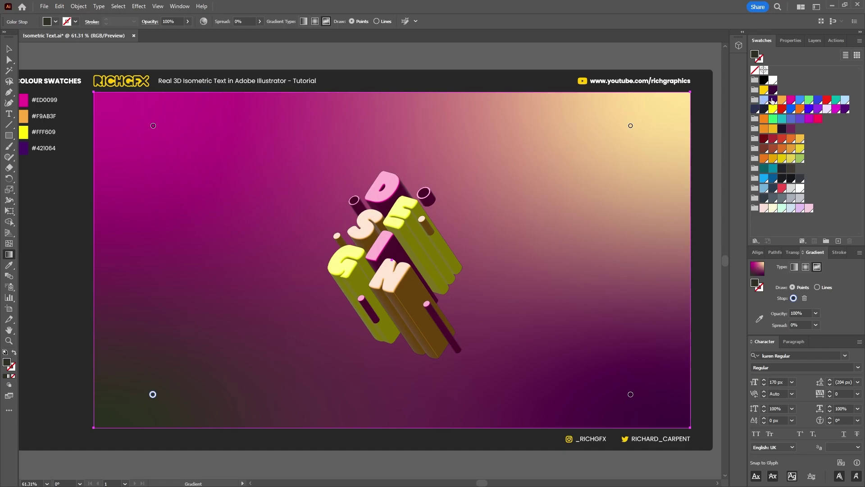
left_click(773, 100)
left_click_drag(773, 100, 631, 126)
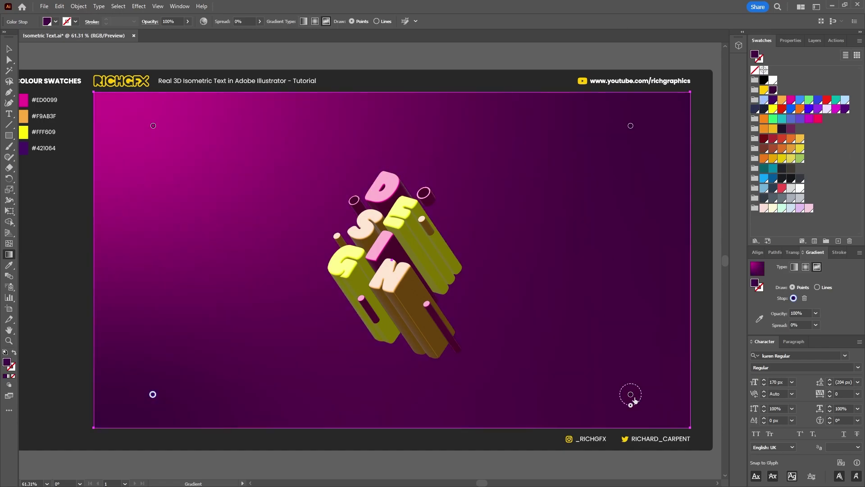
left_click(631, 394)
left_click(792, 101)
key("F7")
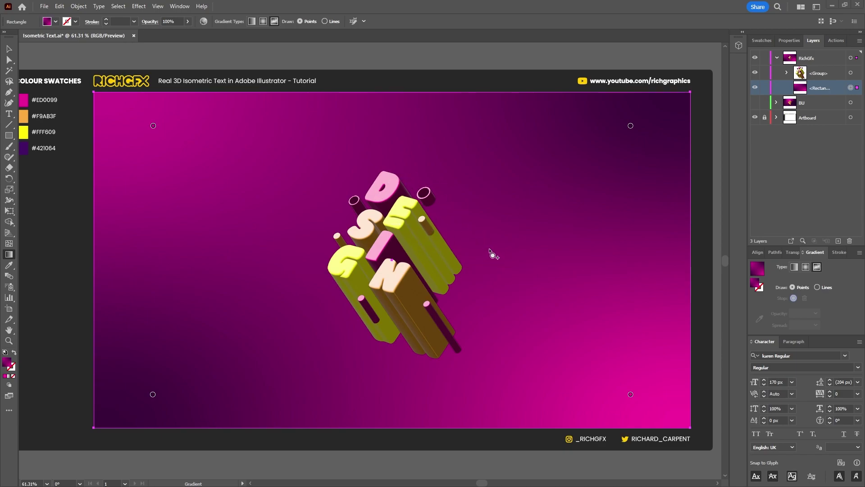
Add a magenta gradient point and move it onto the S and I letters.
left_click(483, 282)
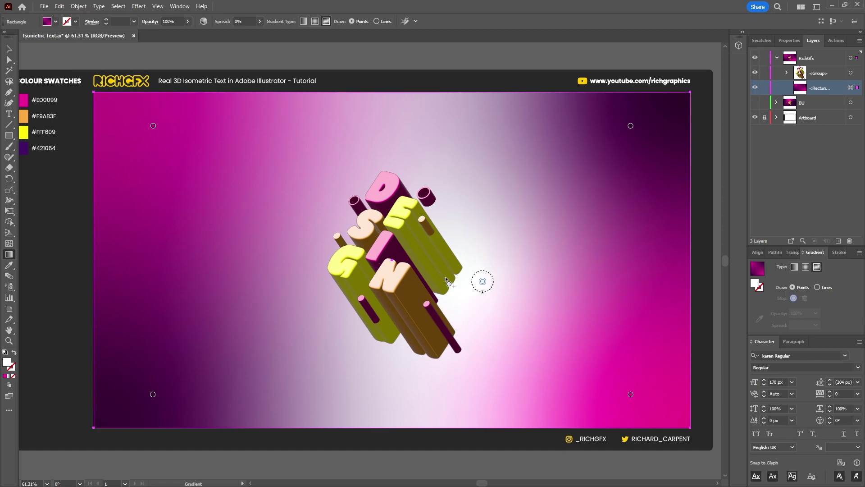
left_click(482, 282)
left_click_drag(482, 282, 387, 239)
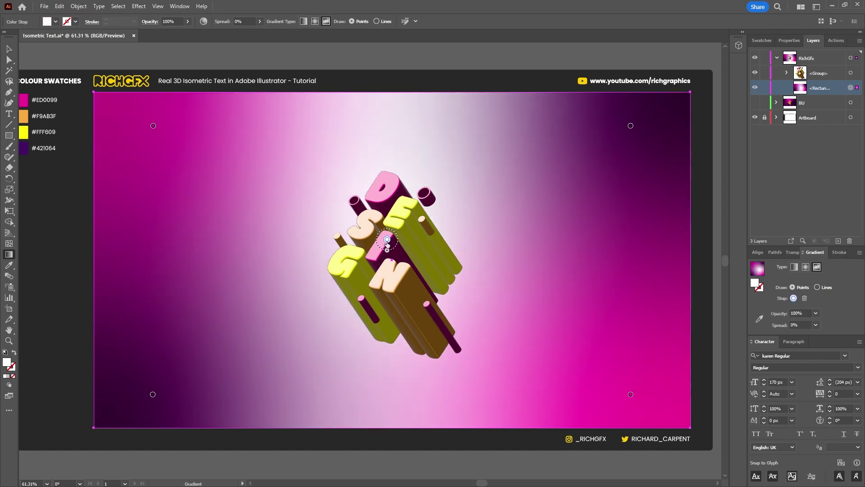
left_click(762, 40)
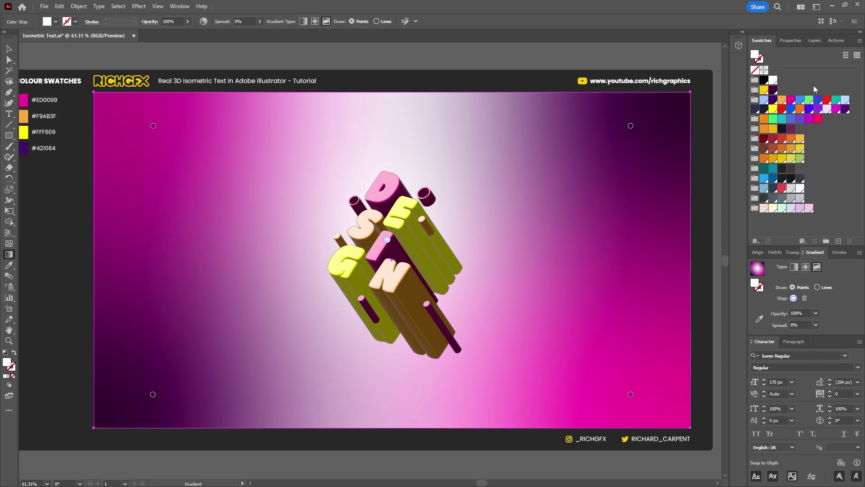
left_click(792, 100)
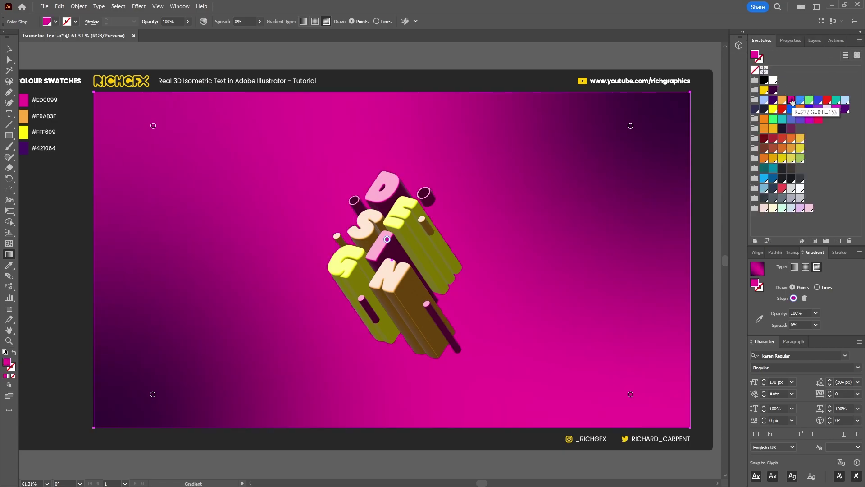
Add a dark purple gradient point below-right of the letters, nudge it upward, and finish editing.
left_click(451, 297)
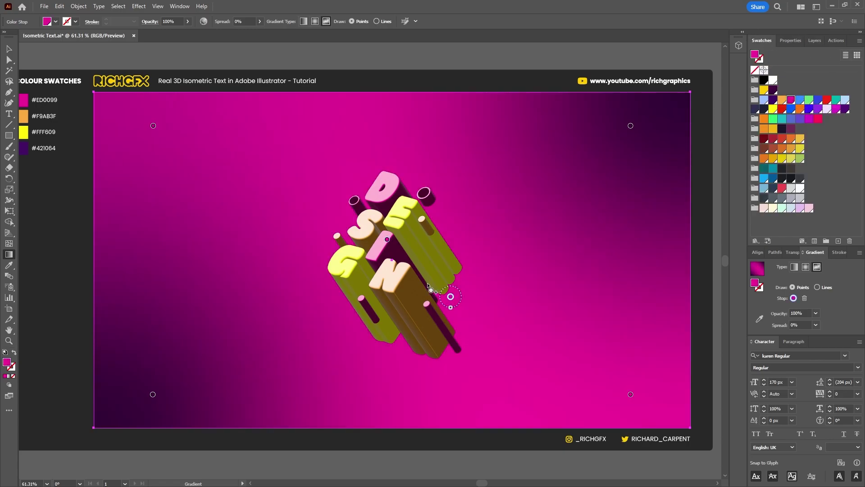
left_click(774, 90)
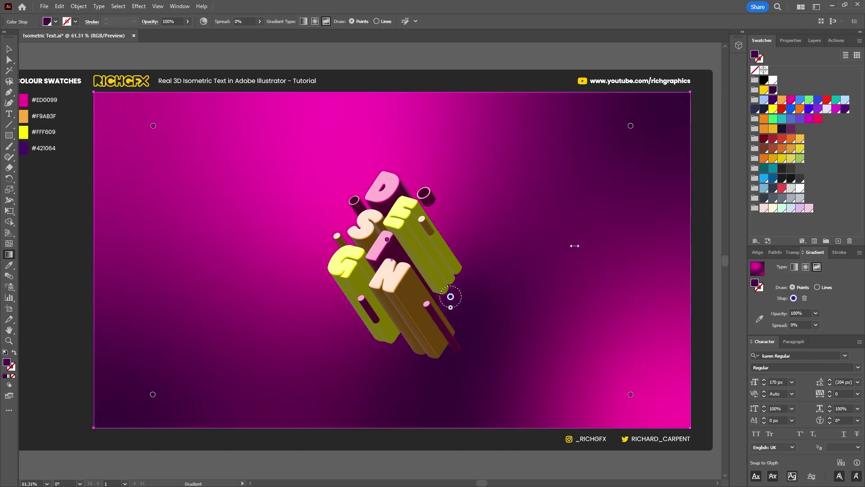
left_click_drag(450, 296, 424, 269)
key("v")
left_click(497, 458)
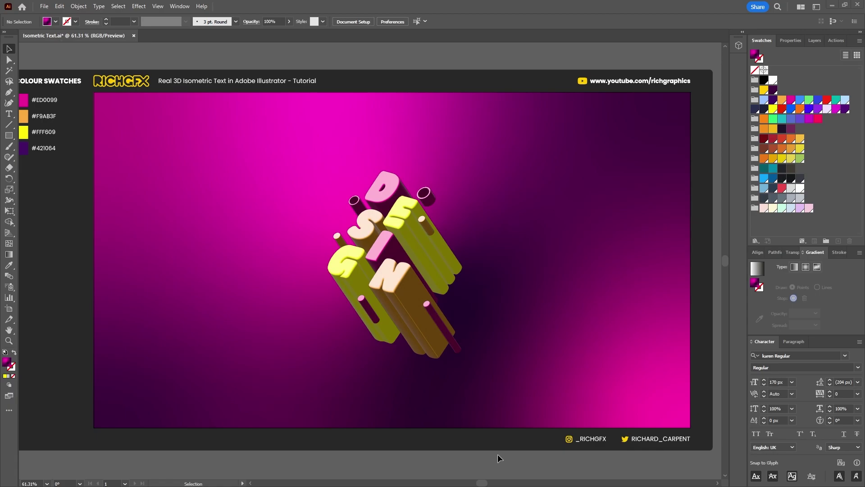
Select the DESIGN lettering, open 3D and Materials, and inspect the ring's render settings in isolation.
left_click(429, 279)
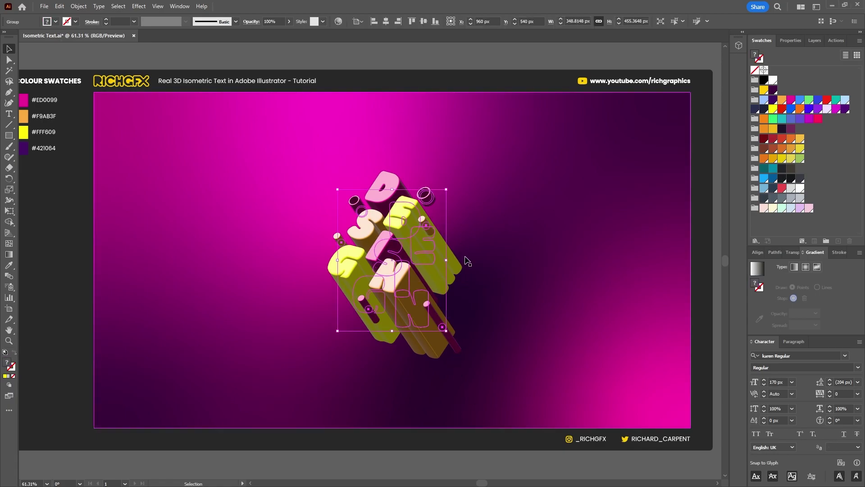
left_click(739, 45)
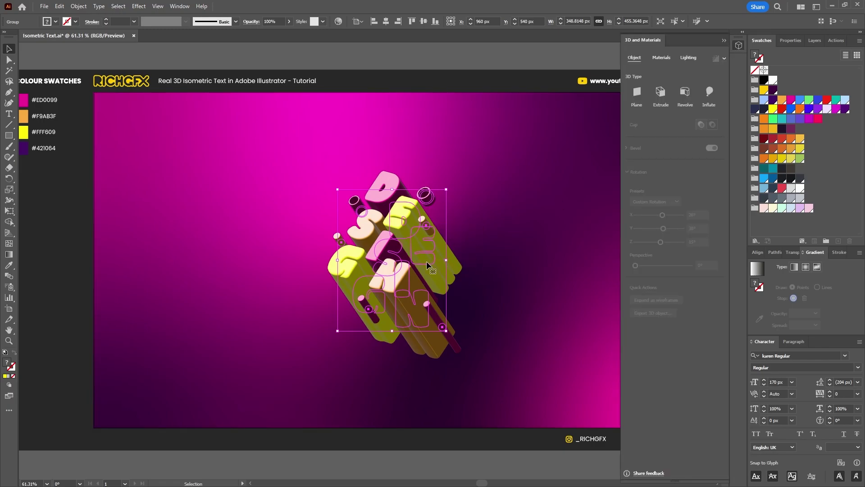
double_click(426, 261)
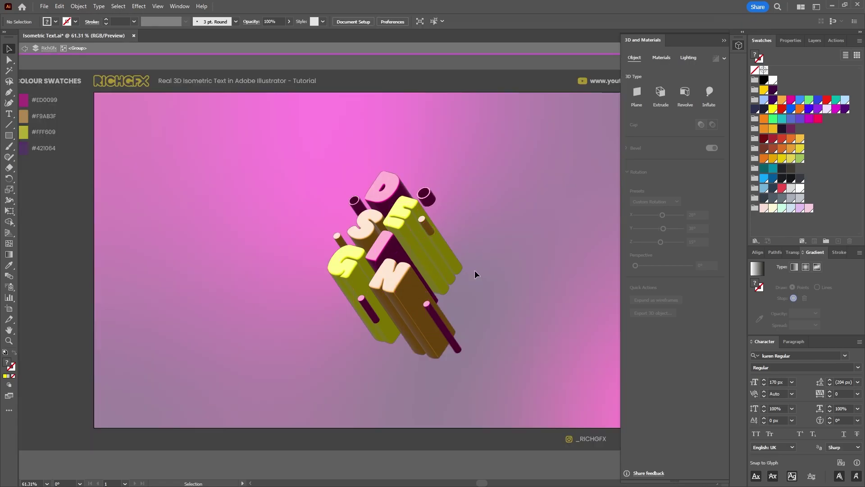
left_click(406, 220)
left_click(725, 59)
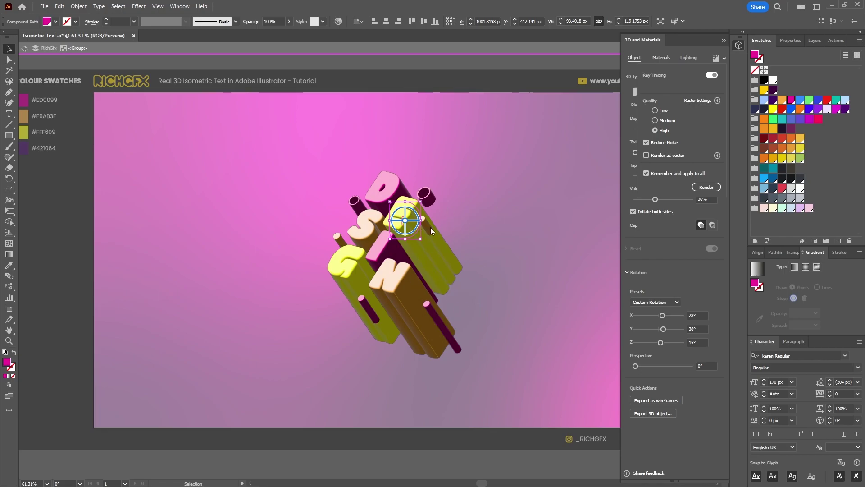
Exit isolation mode and reselect the DESIGN lettering group.
double_click(535, 211)
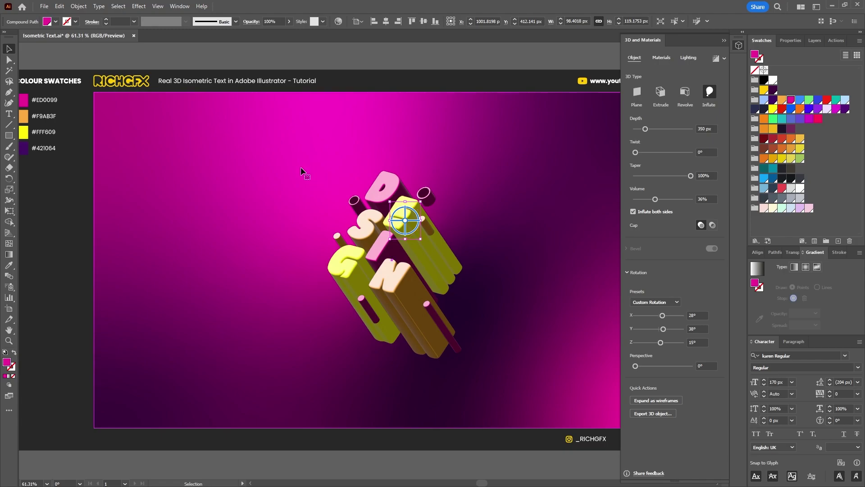
left_click(300, 168)
left_click(431, 230)
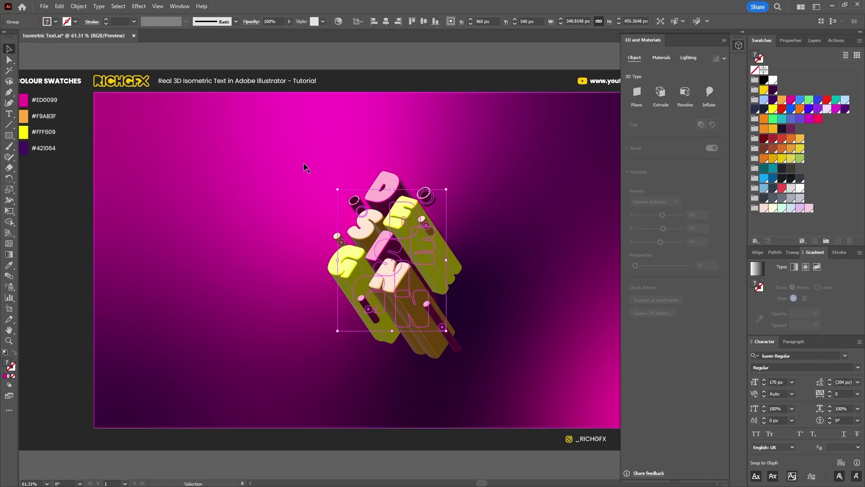
Ungroup the DESIGN lettering, select the pink ring, and start a High-quality ray-traced render.
left_click(78, 6)
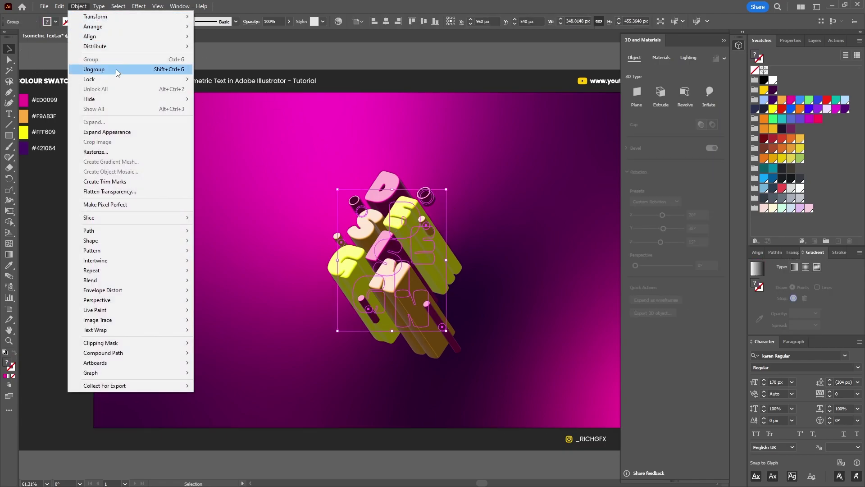
left_click(116, 69)
left_click(394, 63)
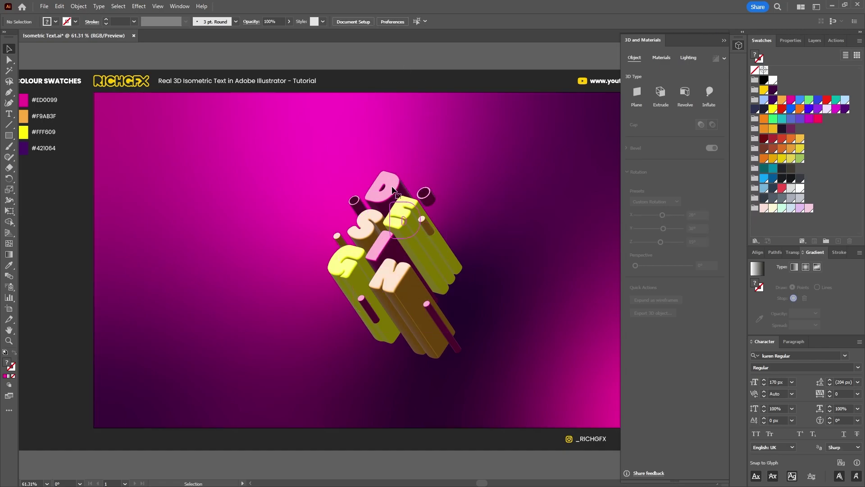
left_click(393, 191)
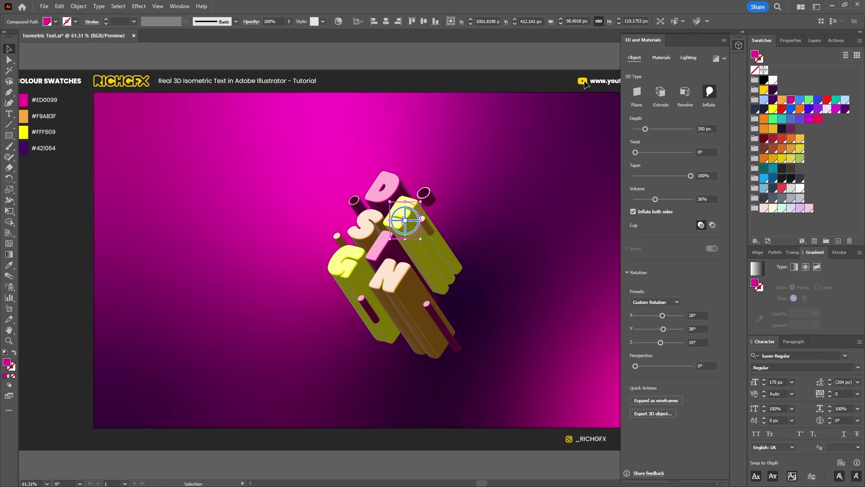
left_click(723, 59)
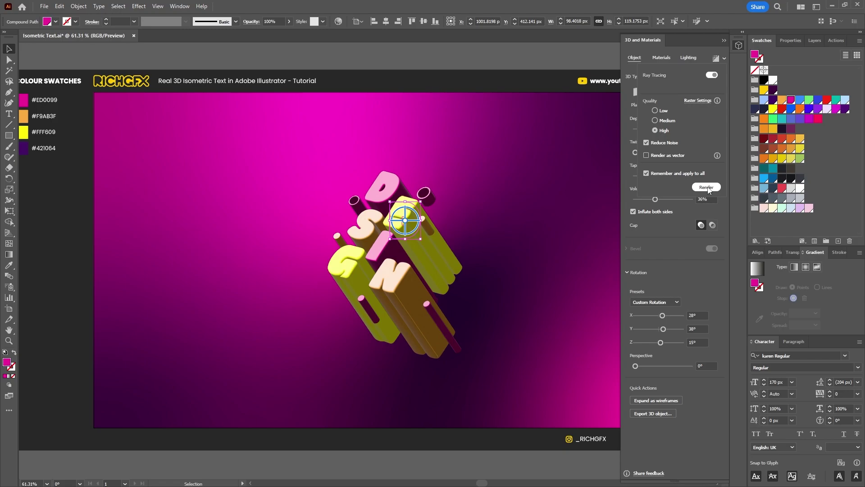
left_click(707, 187)
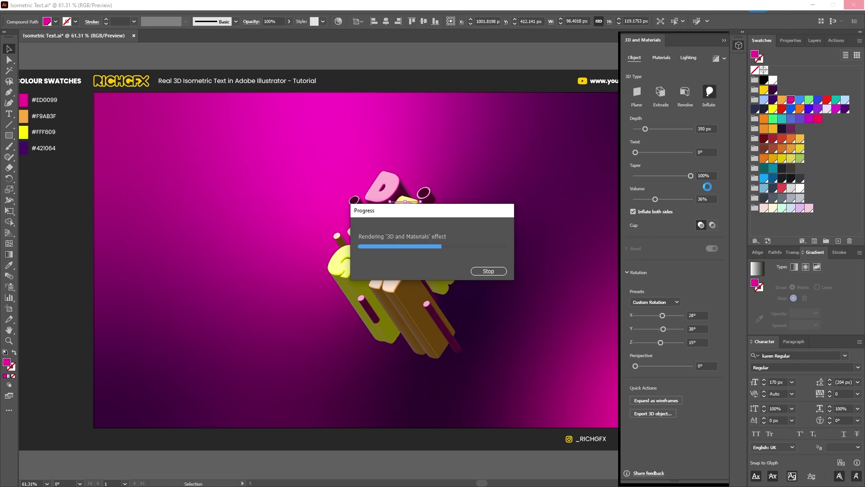
Deselect everything once the ray-traced render of the DESIGN artwork completes.
left_click(519, 59)
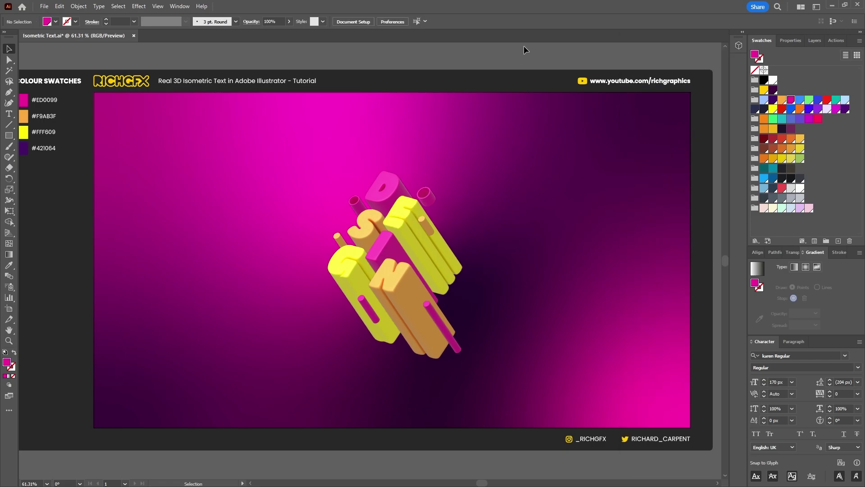